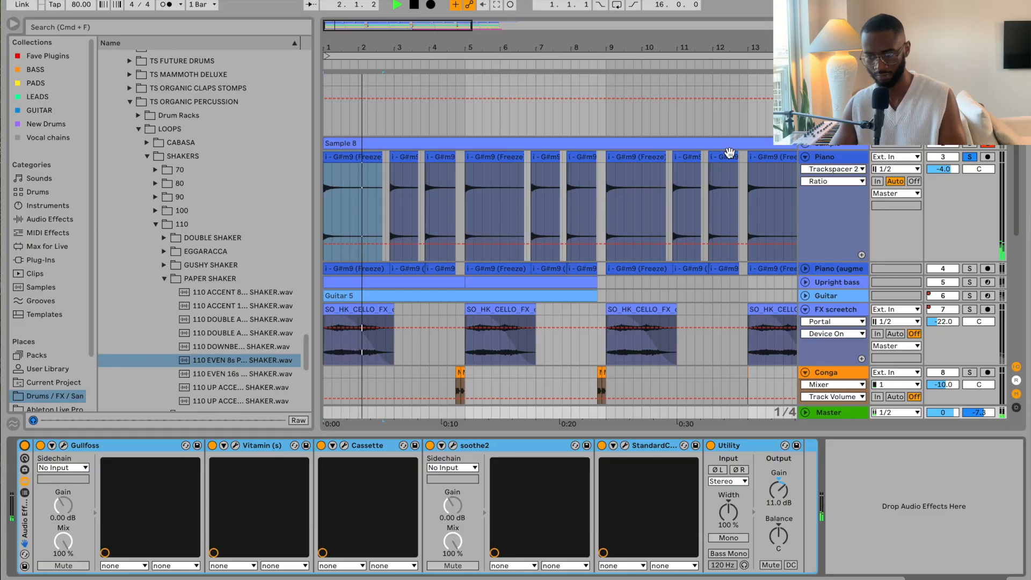
Step: Select the Piano track and open its Pro-Q 3 to view the 200 Hz–2.5 kHz band curve
click(824, 157)
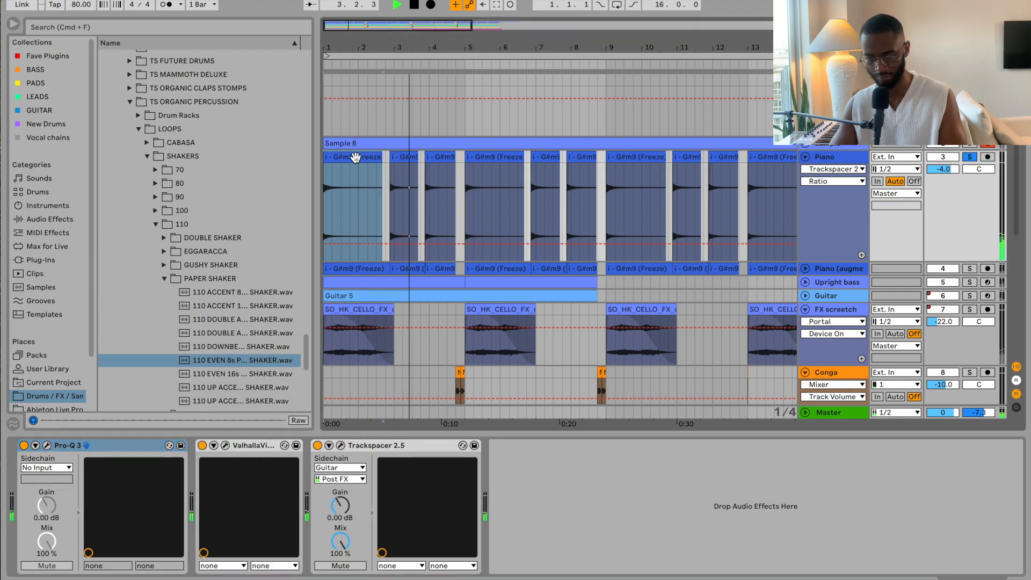
double_click(843, 159)
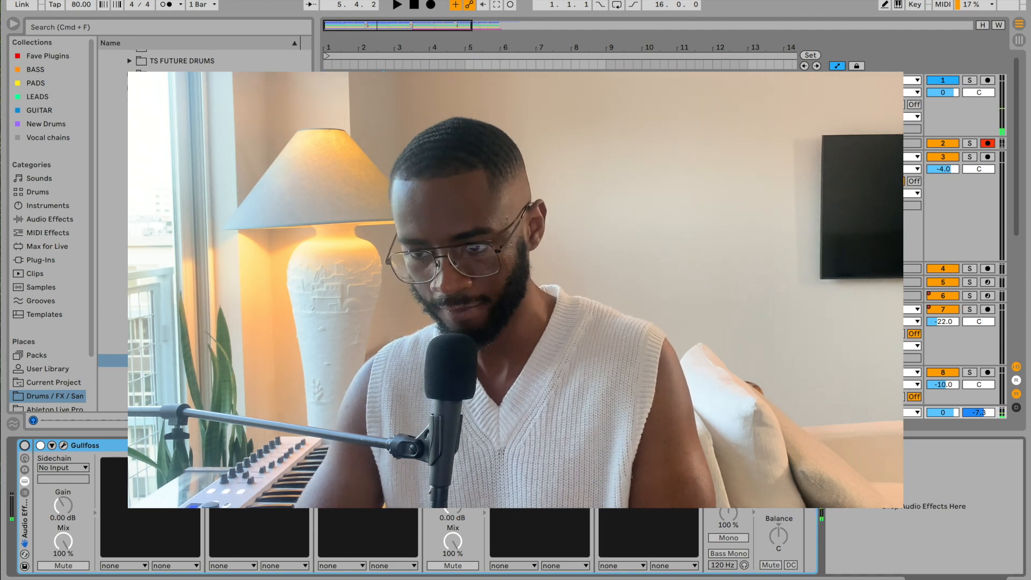
click(831, 156)
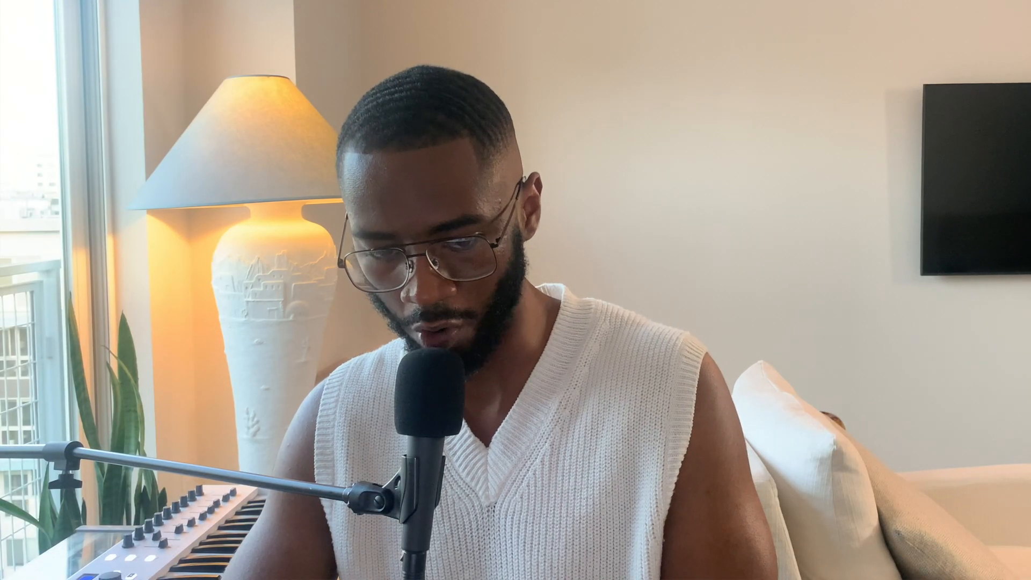
click(47, 445)
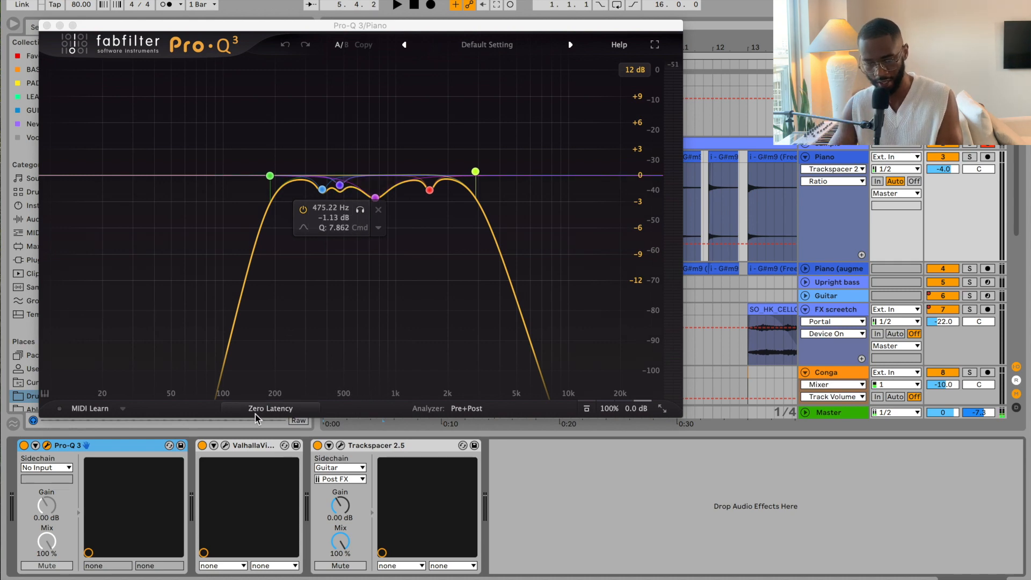
Step: Review the Piano's ValhallaVintageVerb and Trackspacer windows, then close them along with Pro-Q 3
click(226, 446)
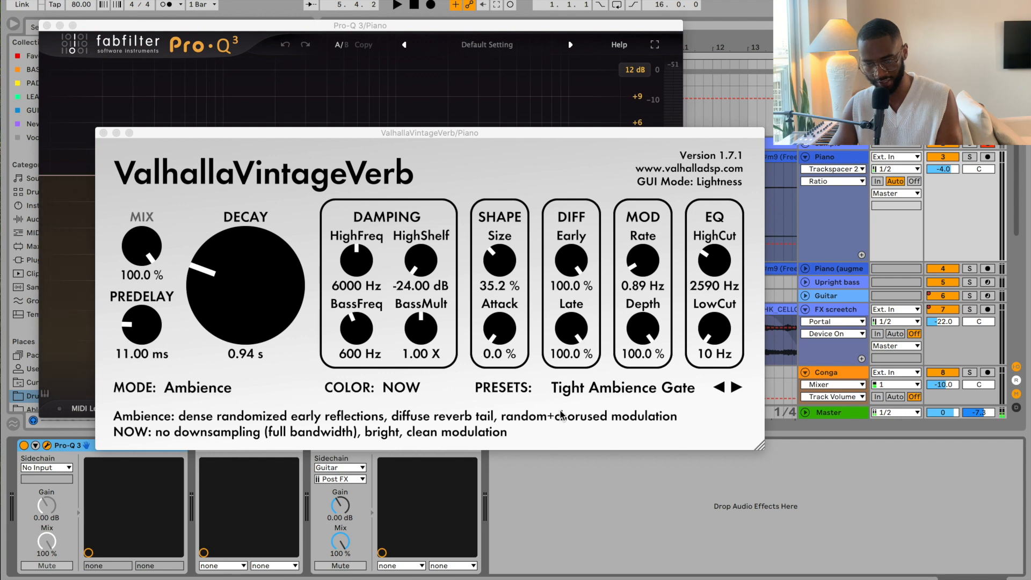
click(104, 134)
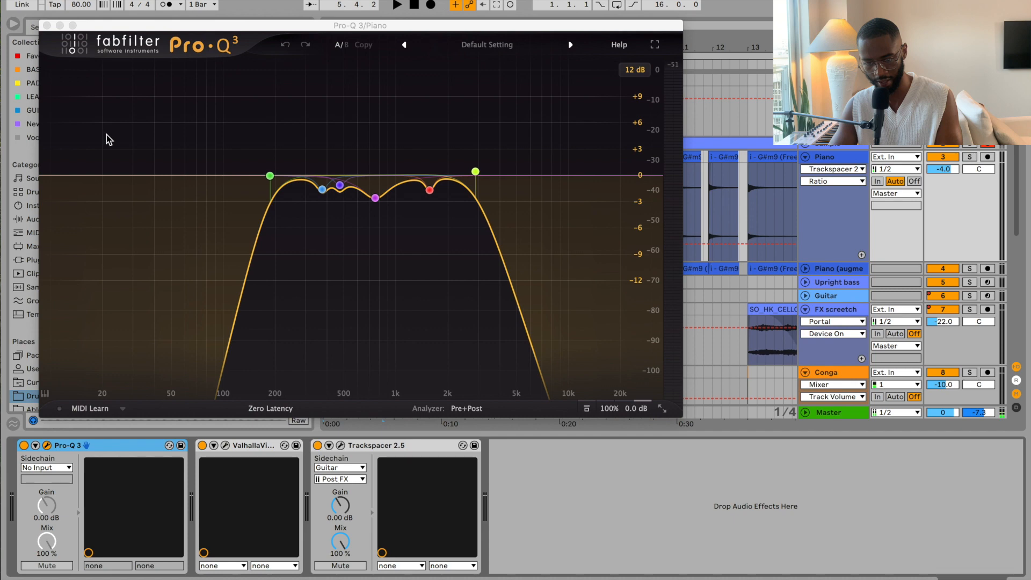
click(341, 447)
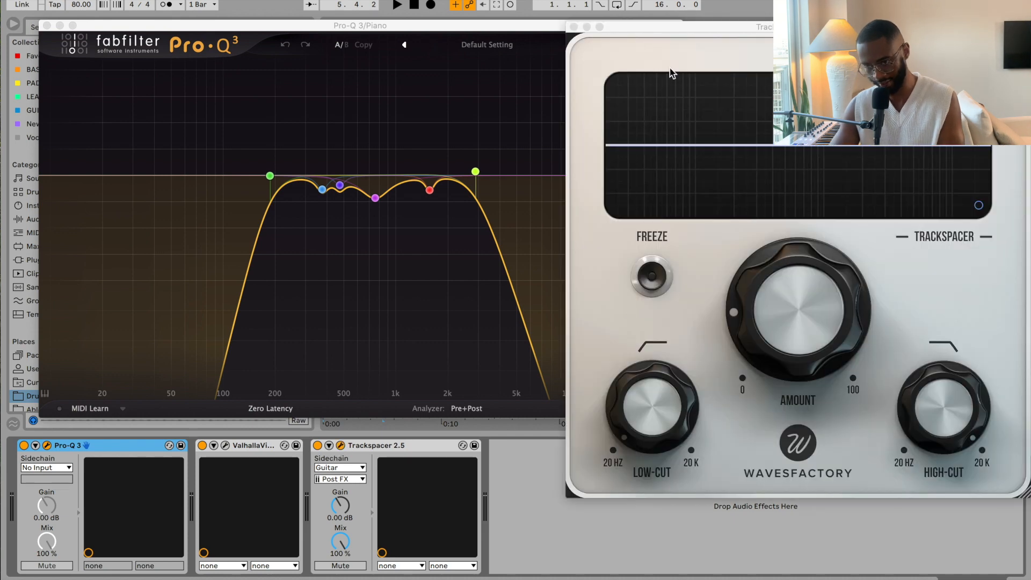
drag(719, 28, 488, 30)
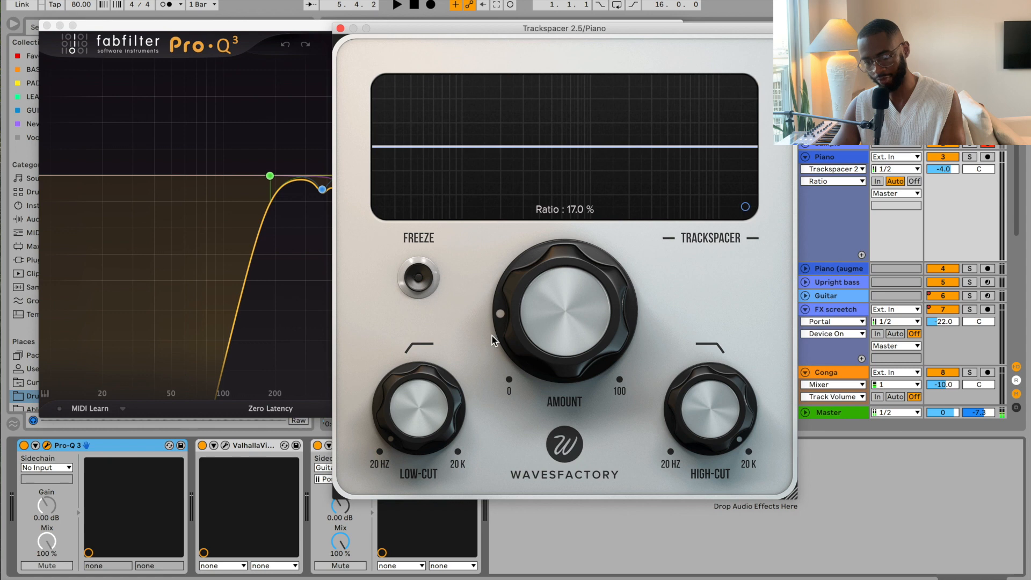
click(340, 28)
click(47, 26)
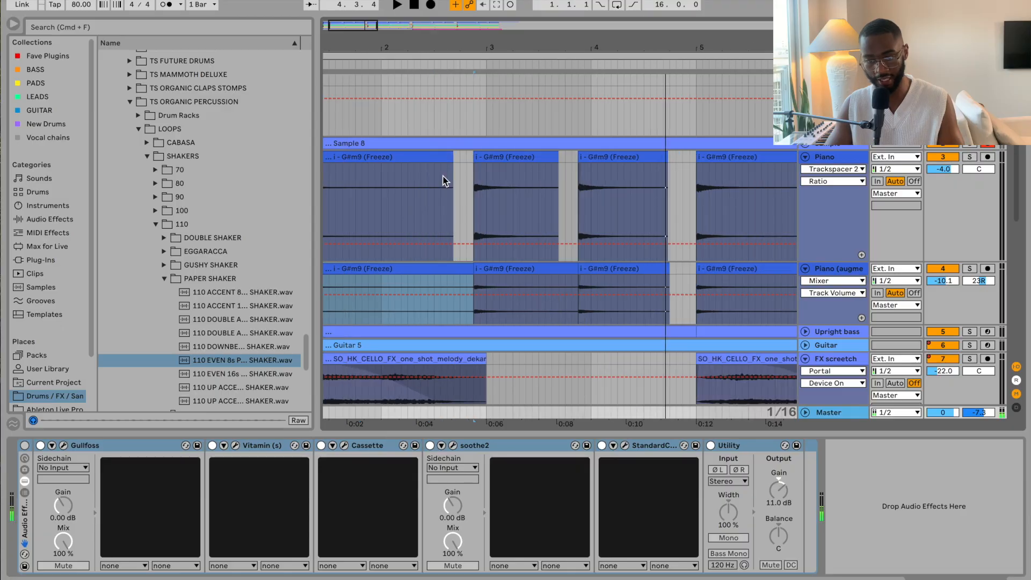
Step: Scroll the arrangement left so bar 1 sits at the left edge
scroll(443, 181, left, 3)
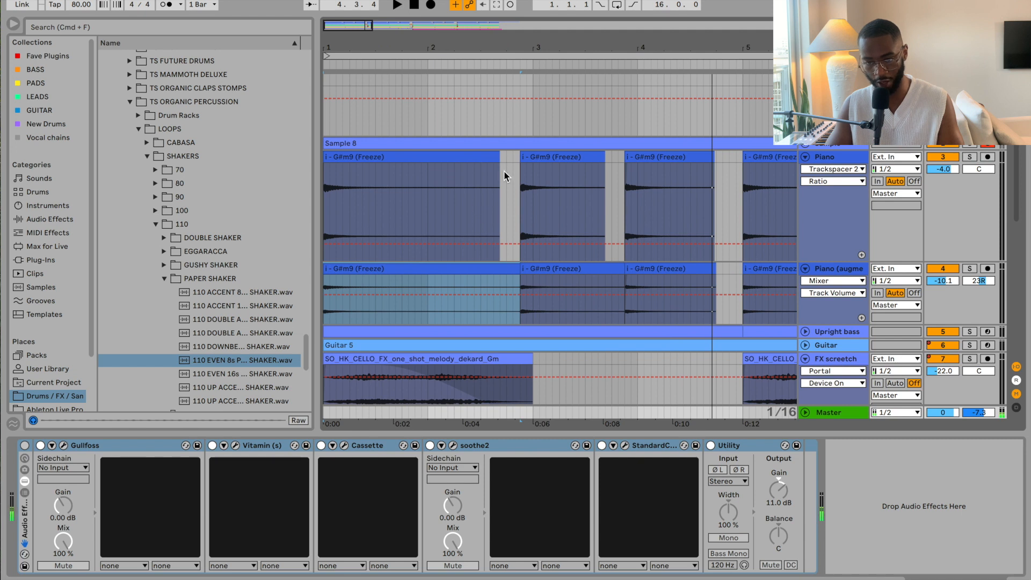
Step: Select the Upright bass track below the Piano to bring up its device chain
click(499, 268)
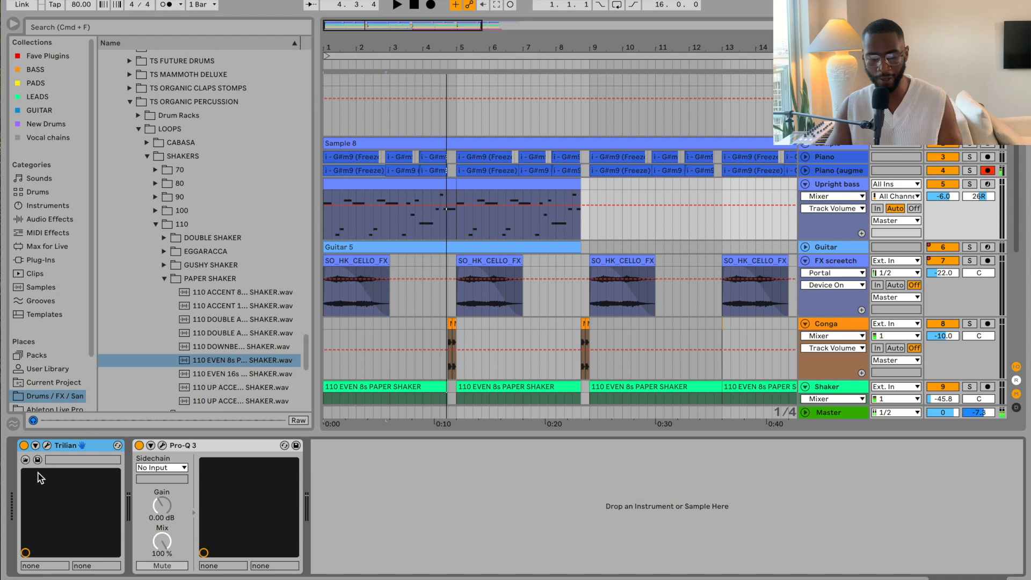
Step: Open the Upright bass's Trilian instrument window and unfold the Piano track's lane
click(47, 446)
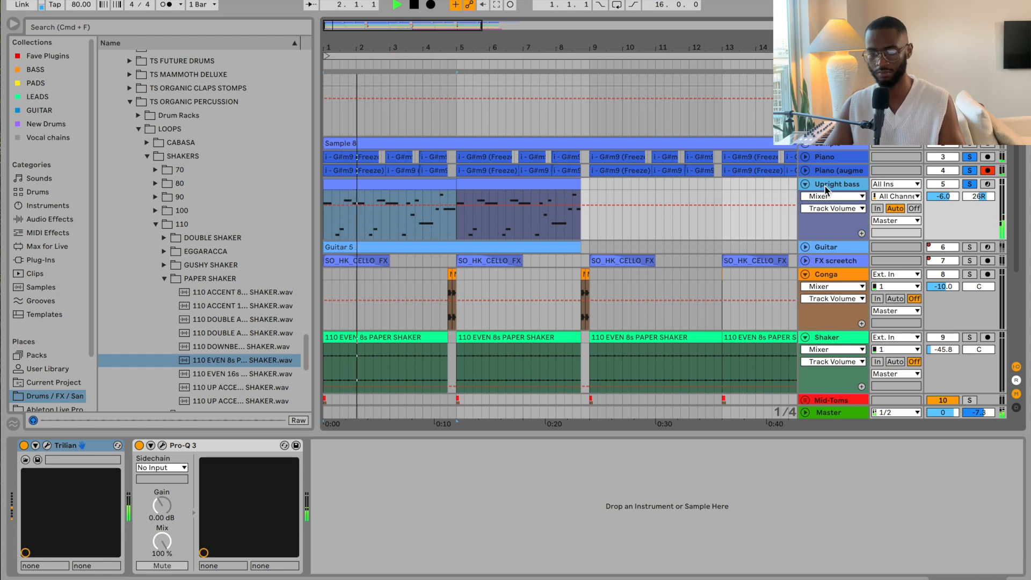
click(804, 156)
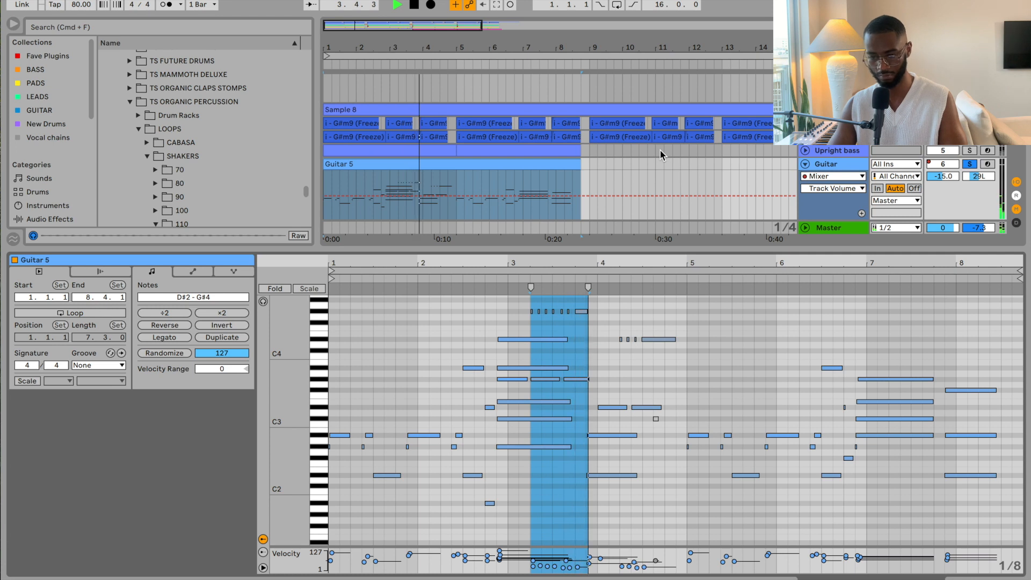
Step: Scroll the track list up and back down to reach the Guitar track
scroll(660, 150, up, 2)
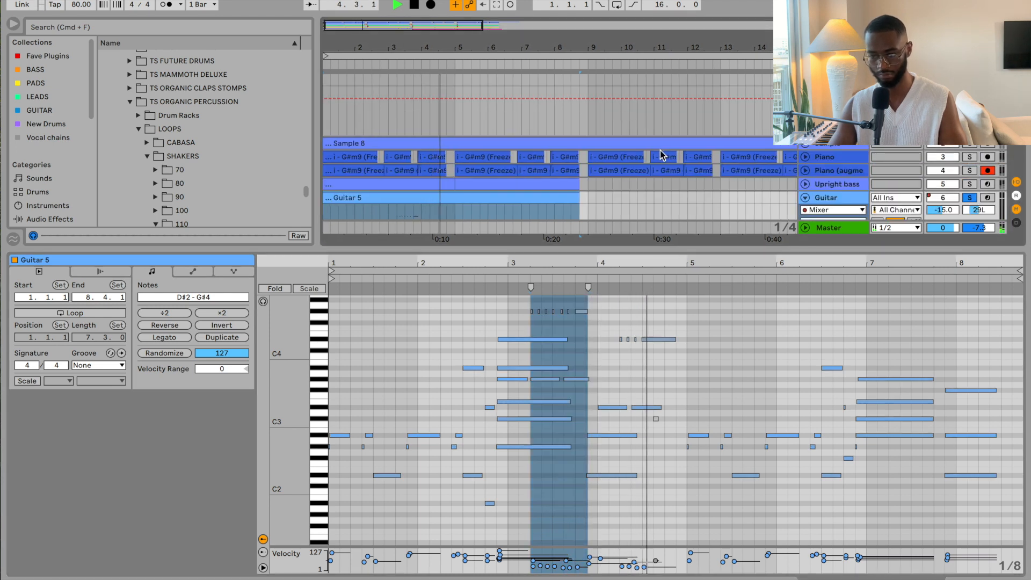
scroll(661, 154, down, 3)
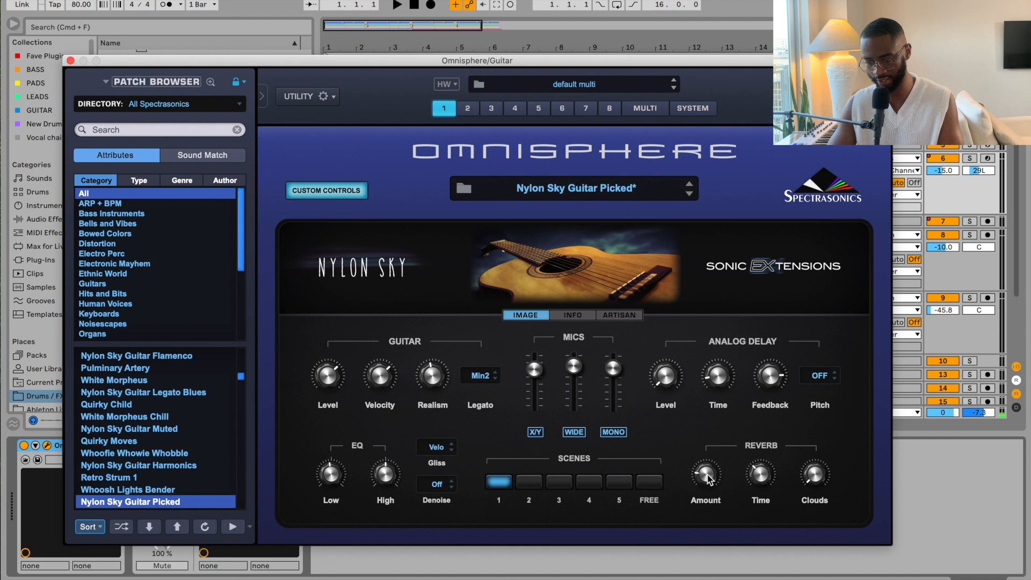
Step: Close the Guitar track's Omnisphere plugin window
click(71, 60)
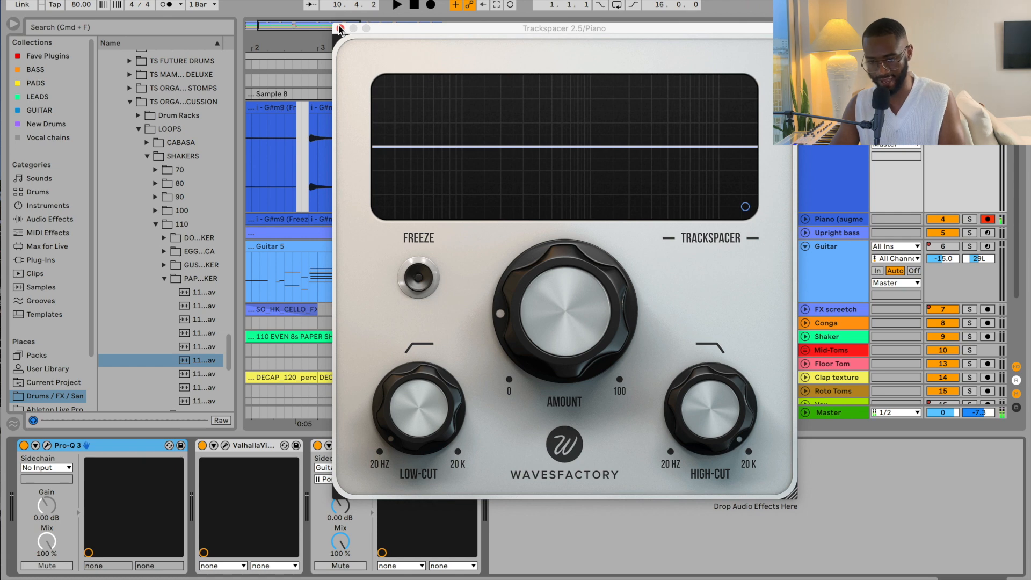
Step: Close Trackspacer, select the Guitar 5 clip and enlarge the note editor to show its chords
click(340, 28)
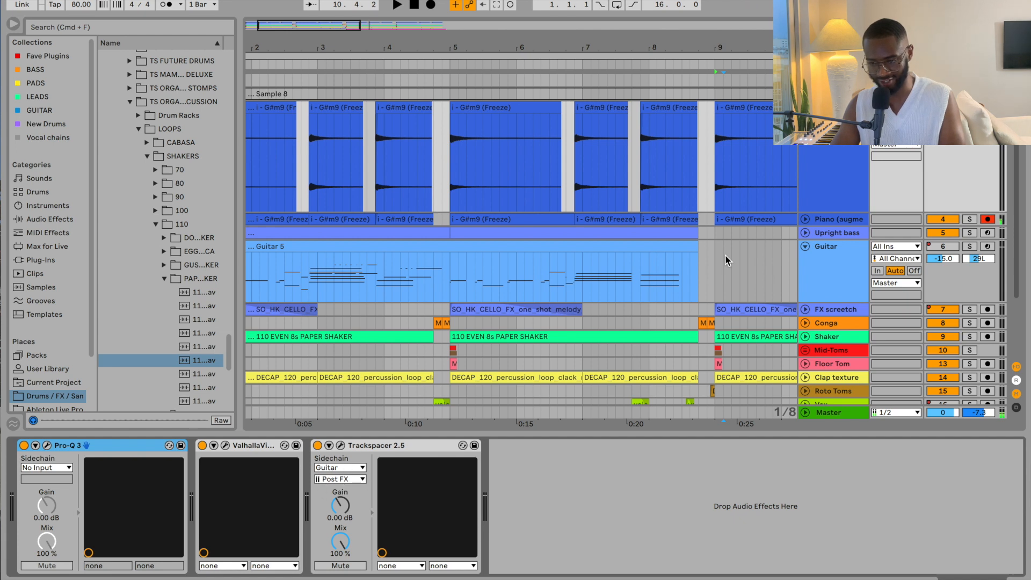
click(494, 316)
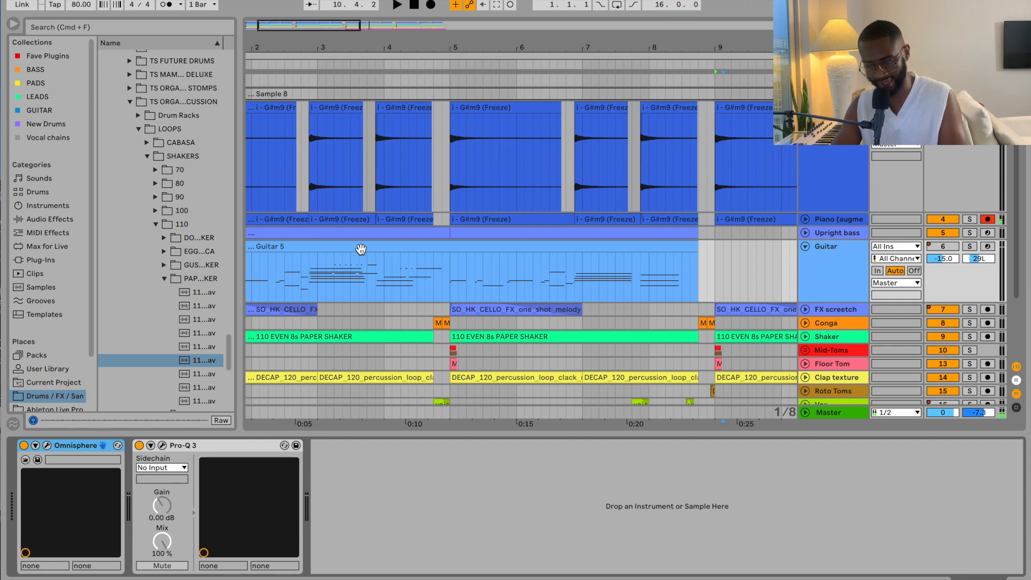
click(829, 158)
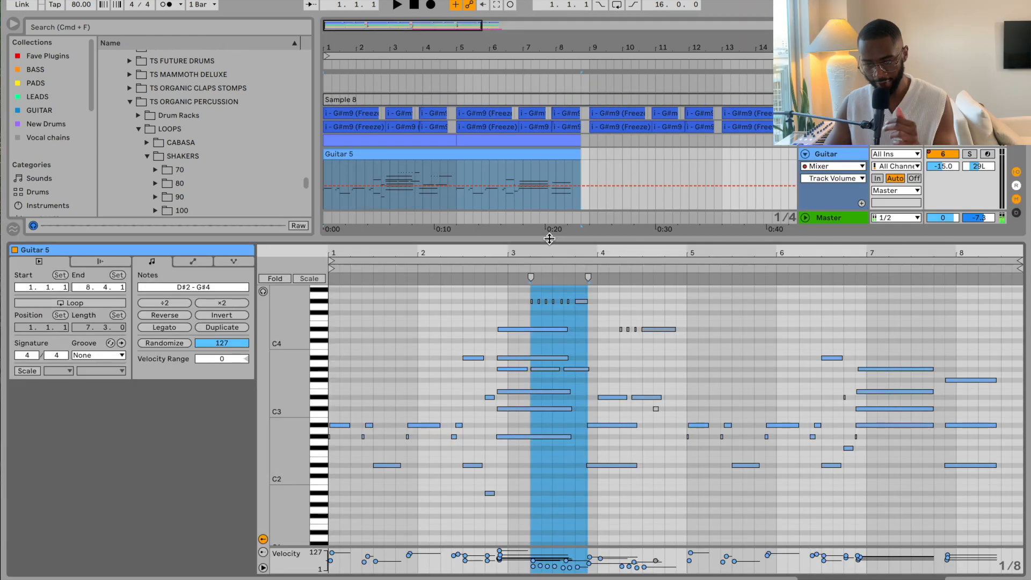
drag(542, 236, 542, 204)
scroll(534, 333, up, 2)
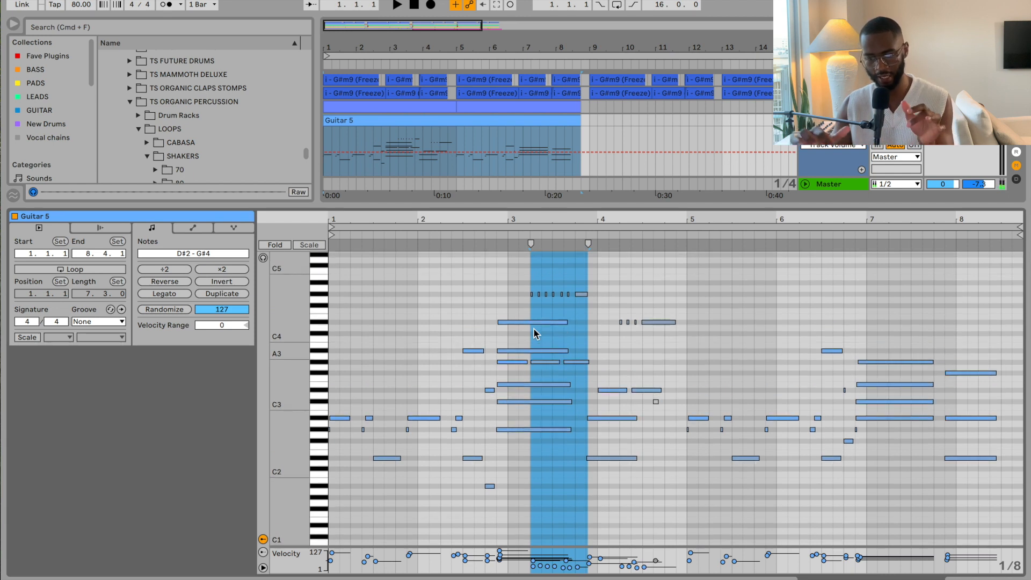
Step: Trim one A#2 note near bar 2 and shift another earlier, undoing the last change
drag(347, 415, 341, 415)
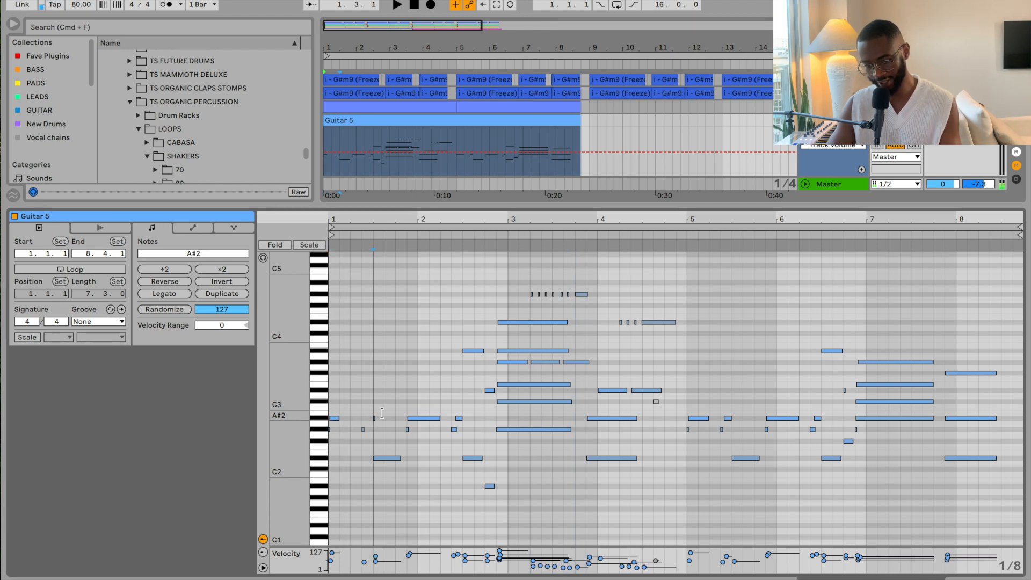
mouse_move(422, 422)
mouse_down()
mouse_move(436, 423)
mouse_move(416, 422)
mouse_up()
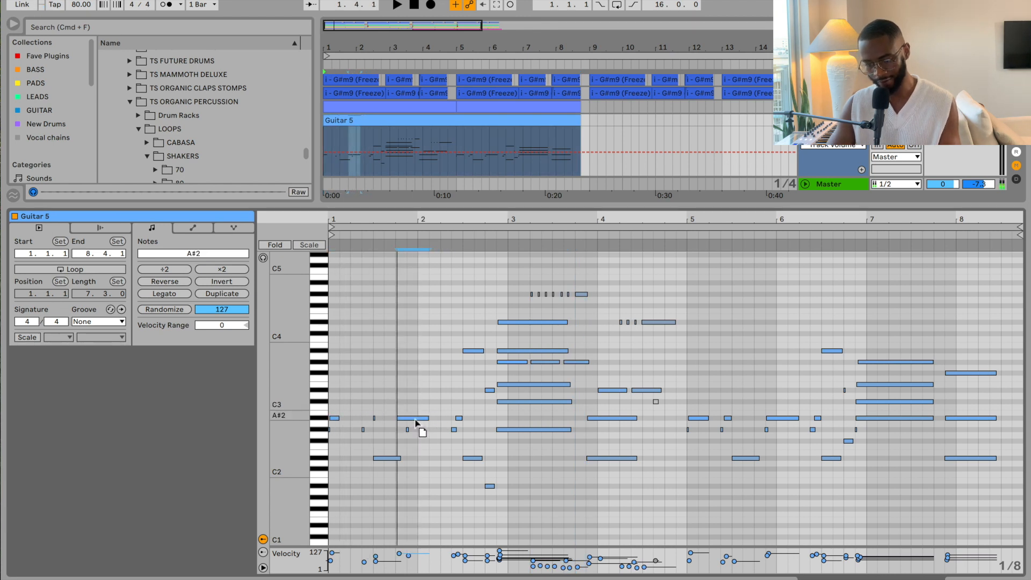
key(super+z)
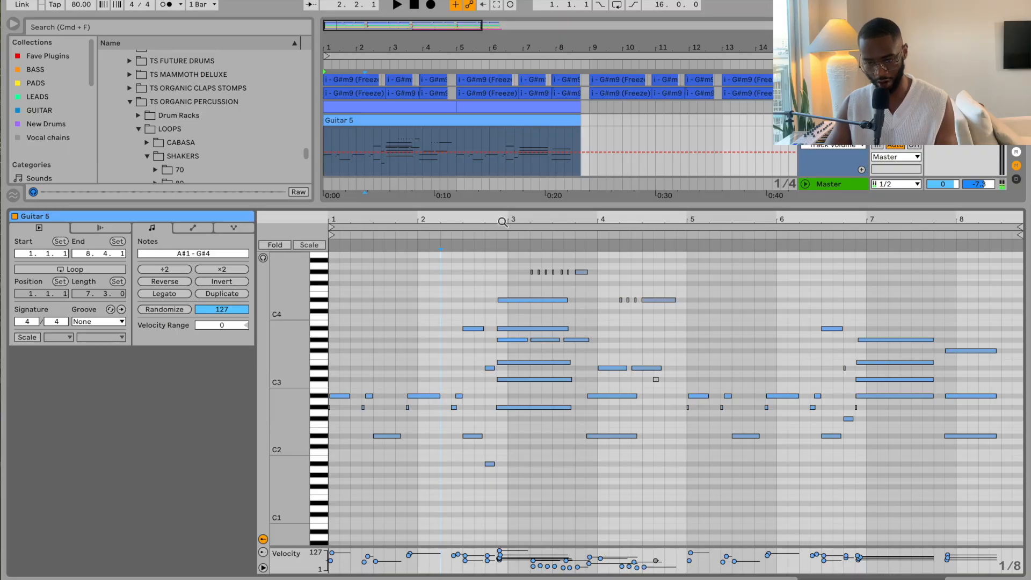
Step: Zoom in around bar 2.4, zoom back out to the whole clip, and select the bar 6–7 notes
drag(502, 222, 503, 285)
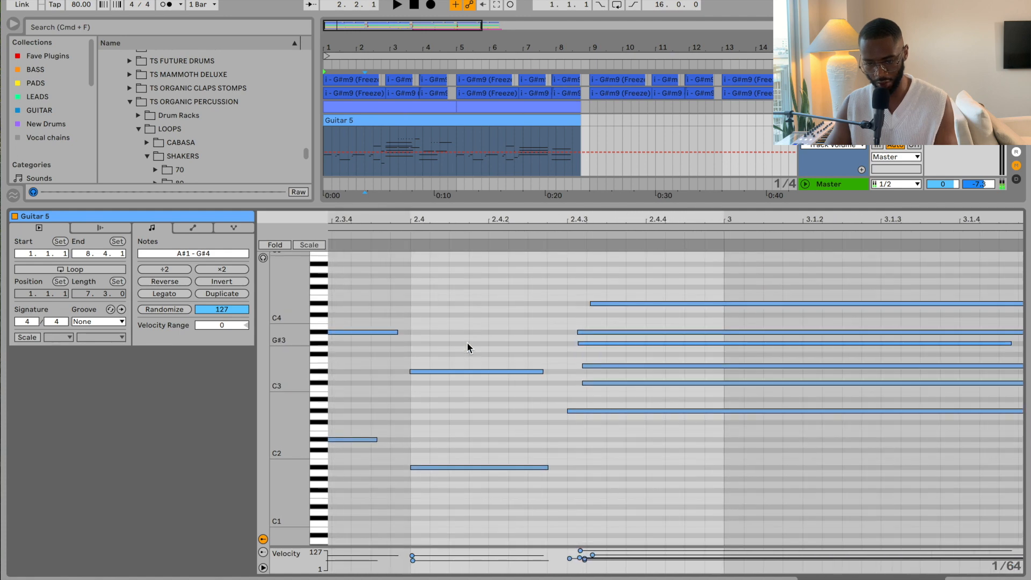
scroll(467, 347, left, 10)
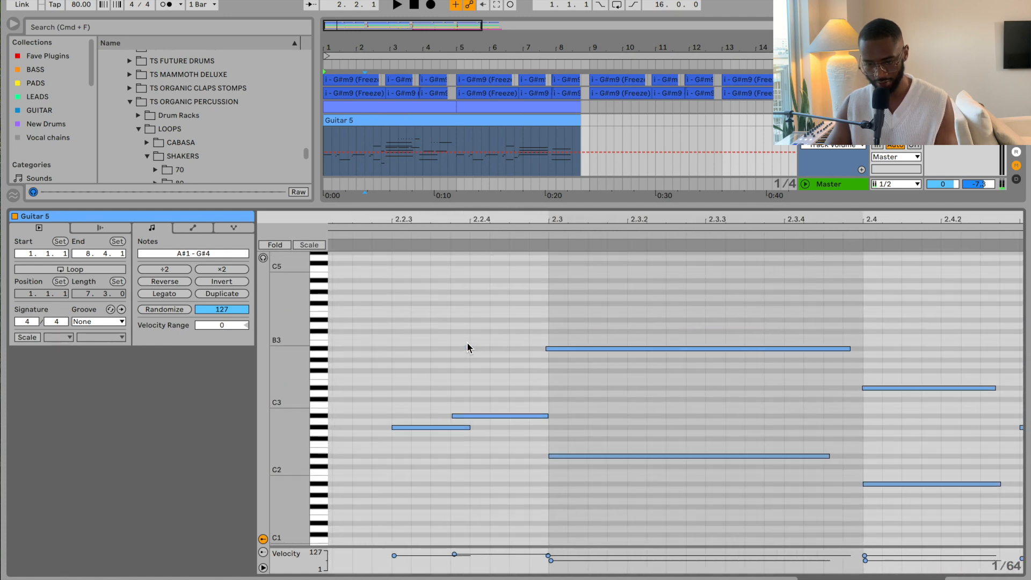
scroll(467, 347, left, 8)
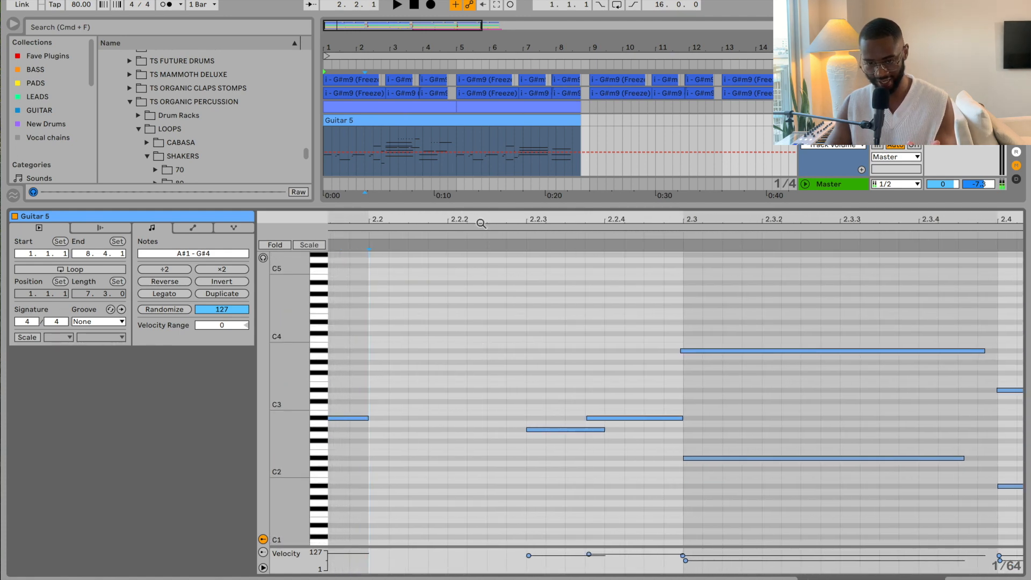
double_click(481, 223)
drag(878, 325, 917, 475)
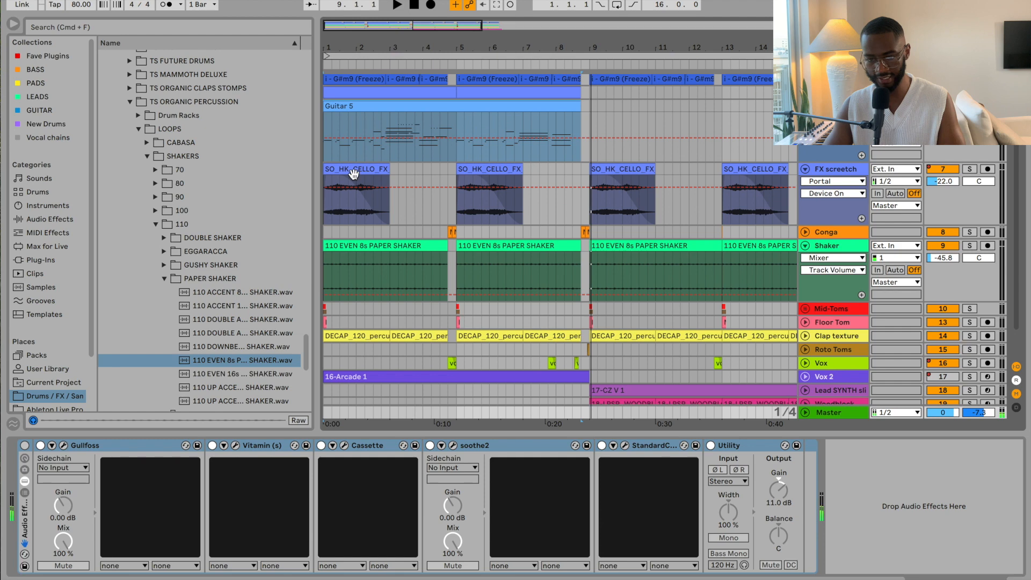
Step: Fold the Guitar 5 track and open the first SO_HK_CELLO_FX clip's details
click(805, 106)
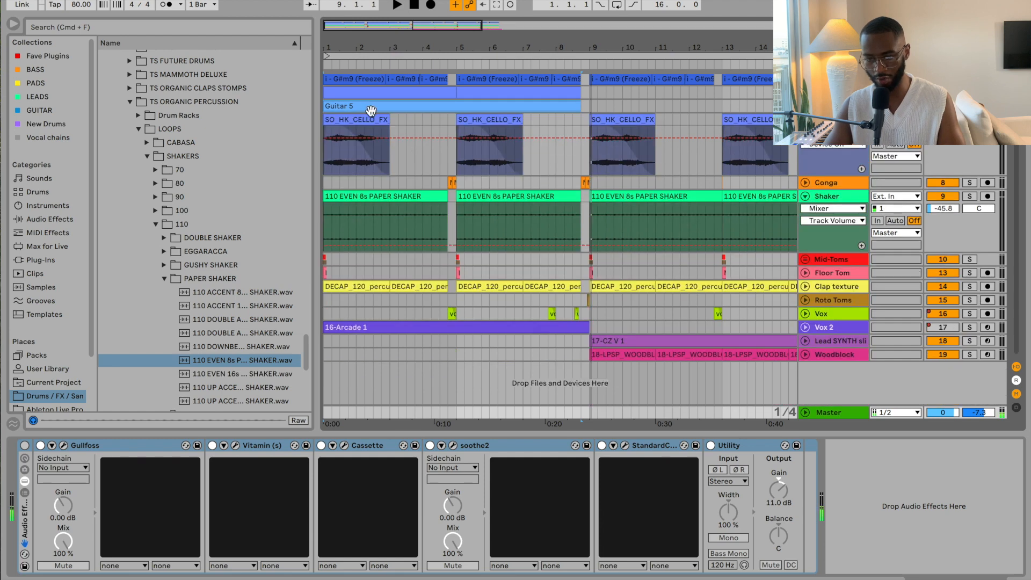
double_click(360, 119)
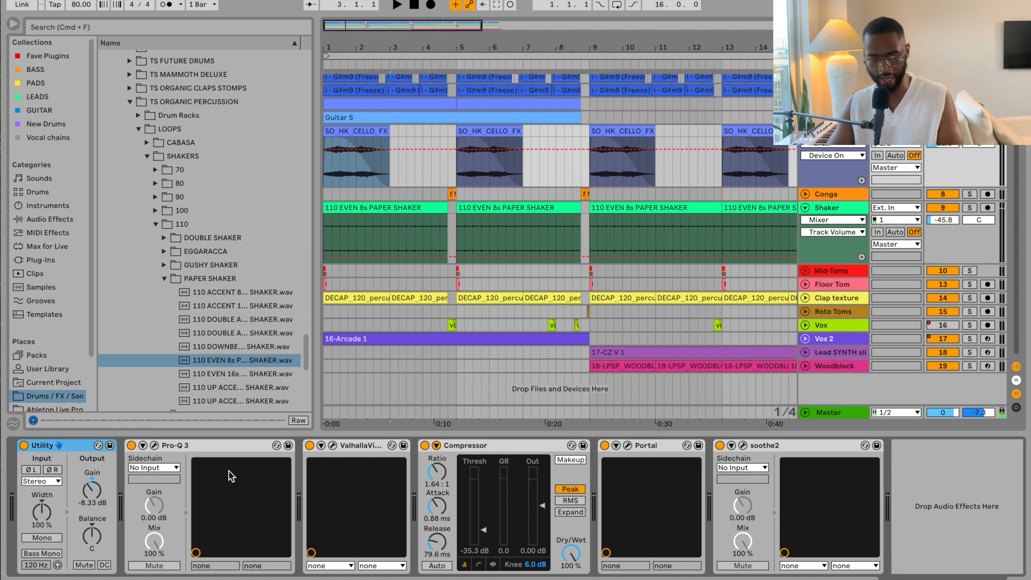
click(155, 446)
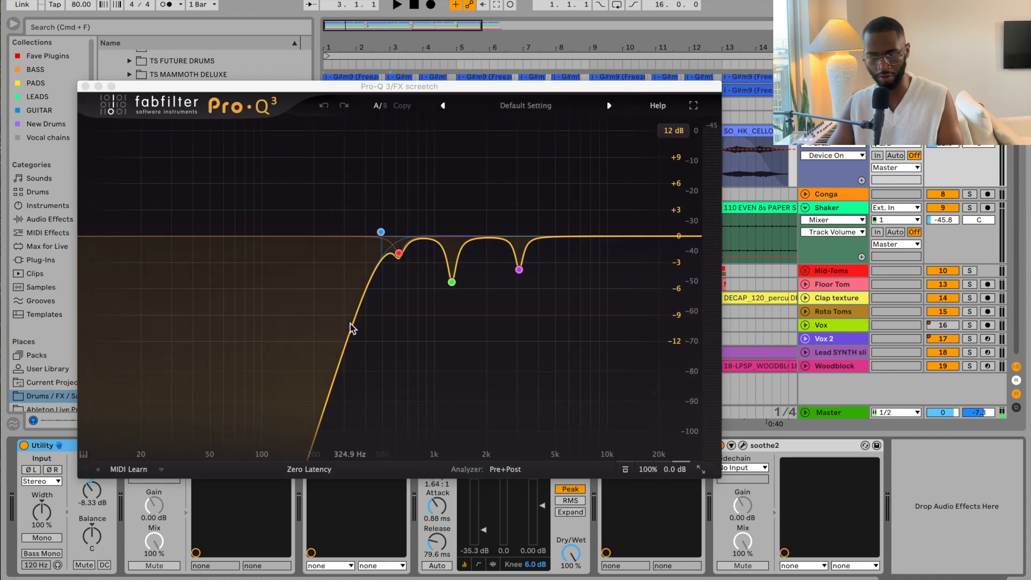
mouse_move(511, 268)
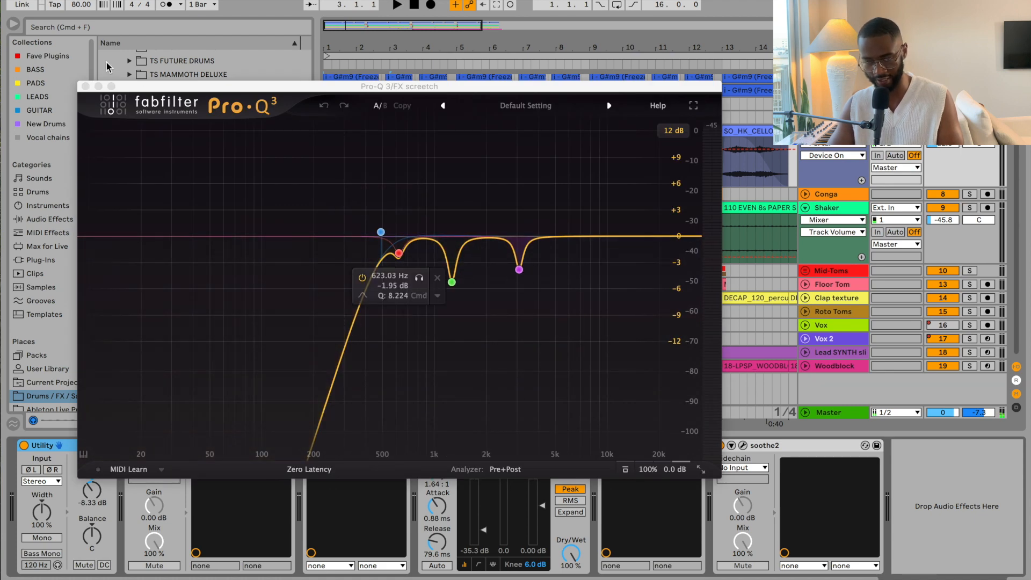
click(85, 87)
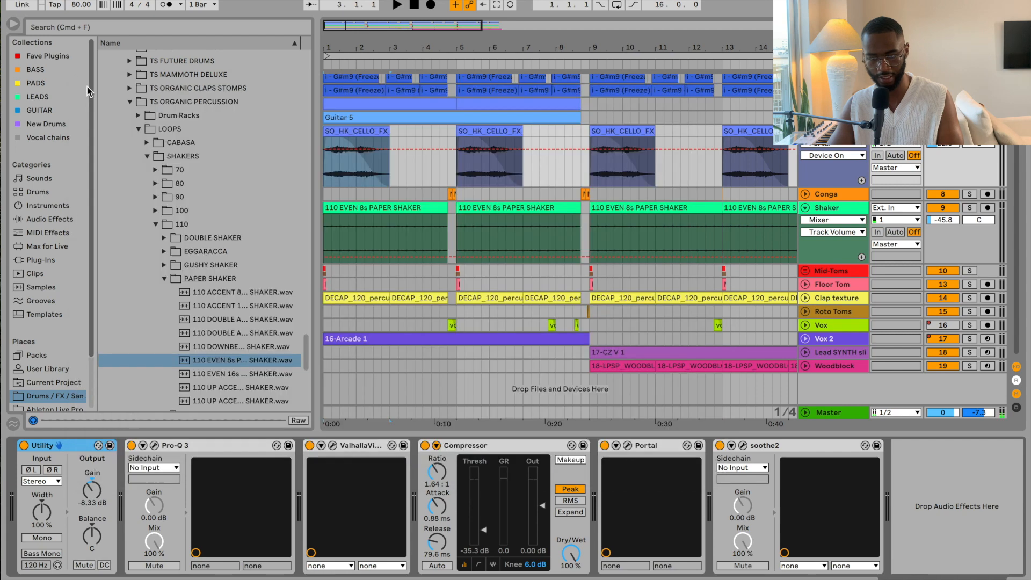
click(333, 446)
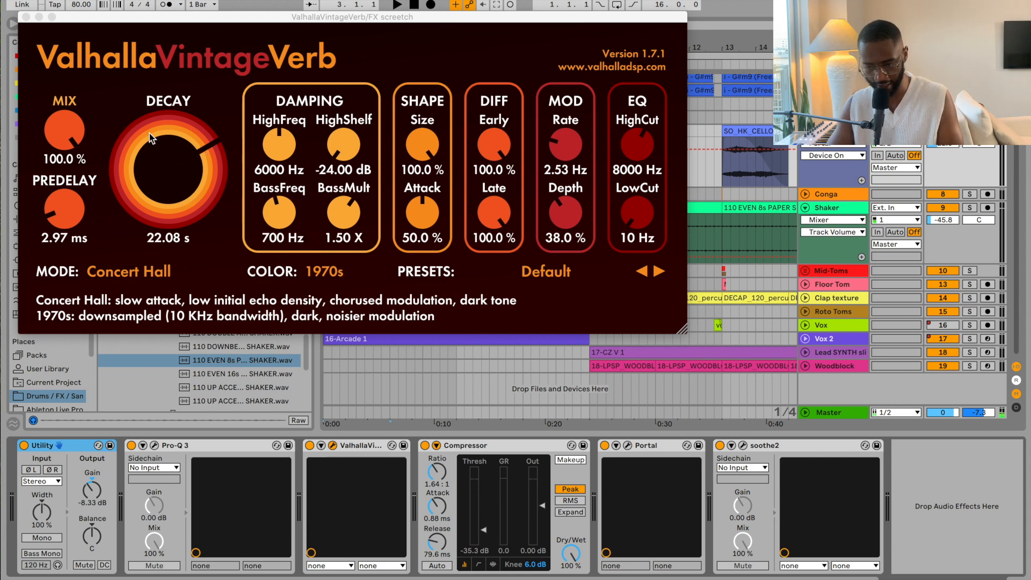
click(27, 18)
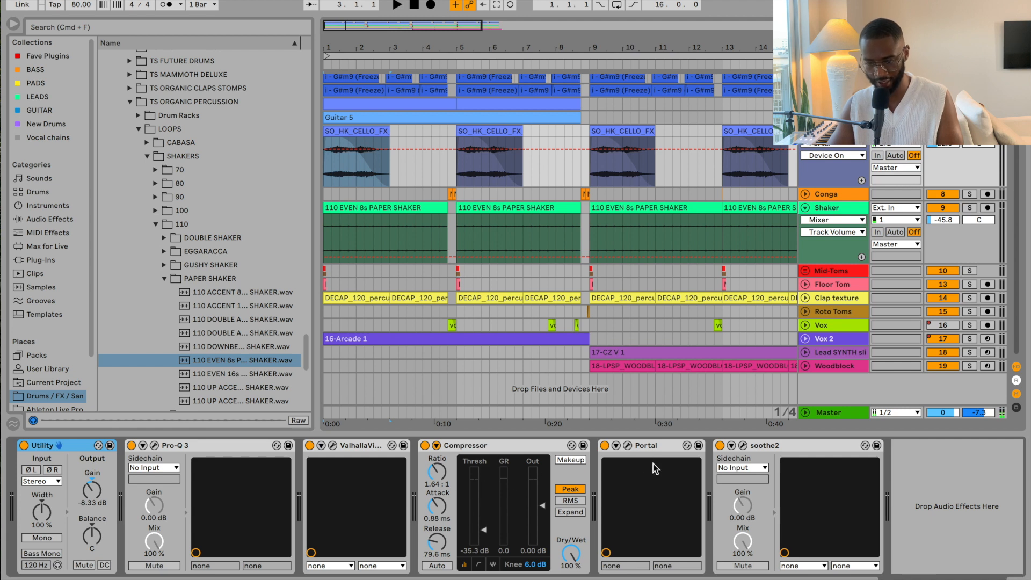
click(628, 446)
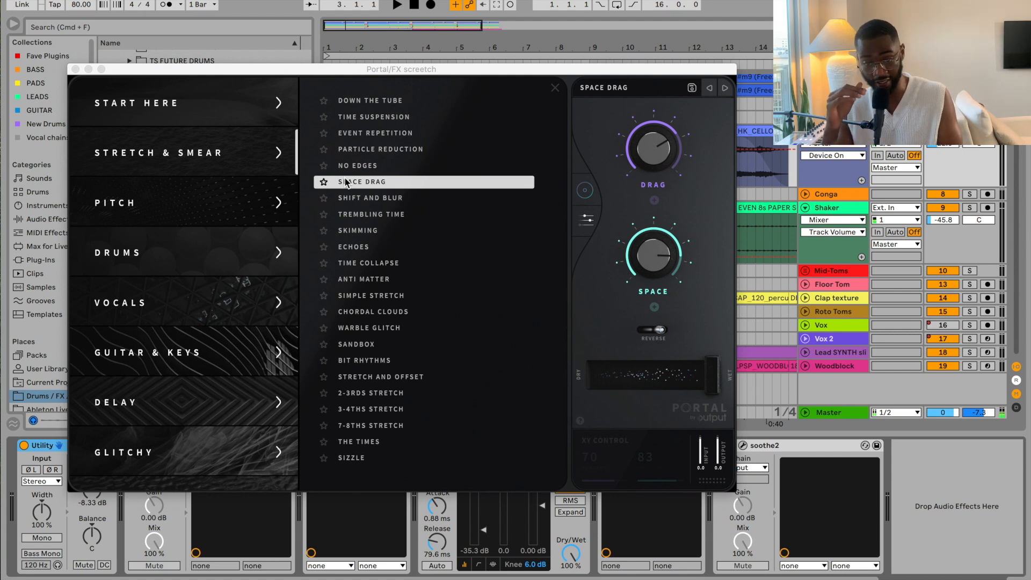
click(75, 68)
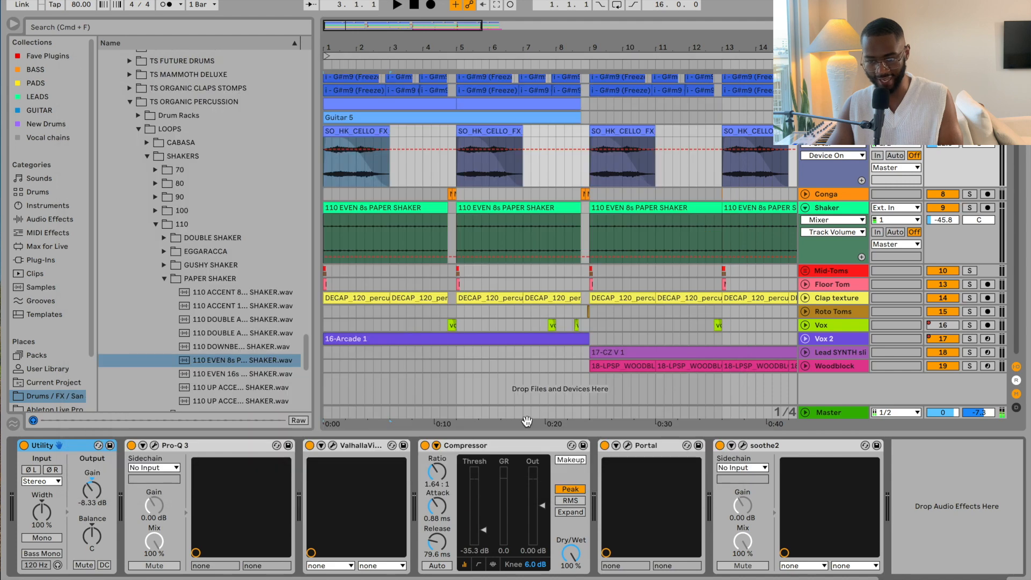
click(604, 445)
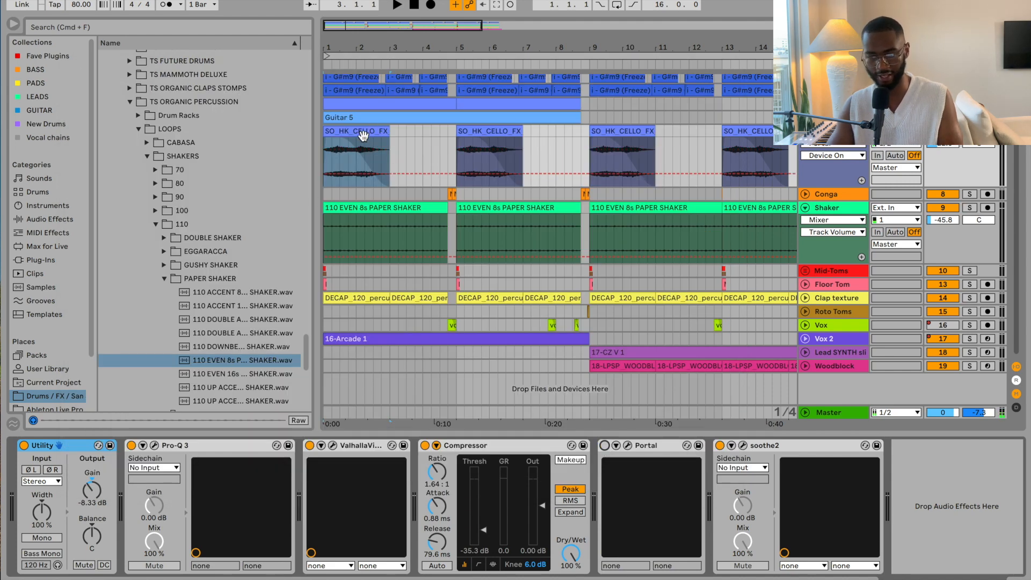
key(space)
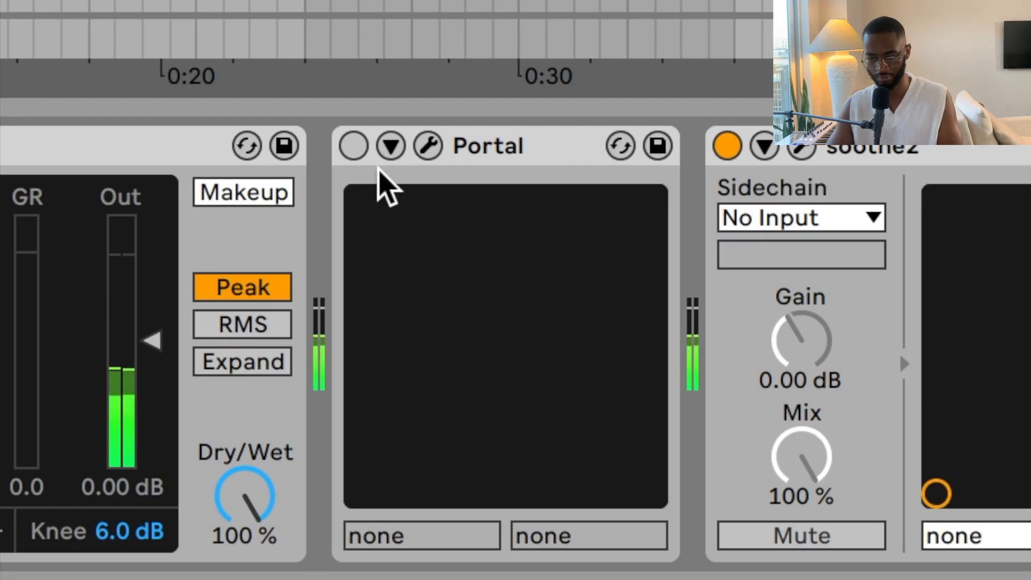
click(353, 145)
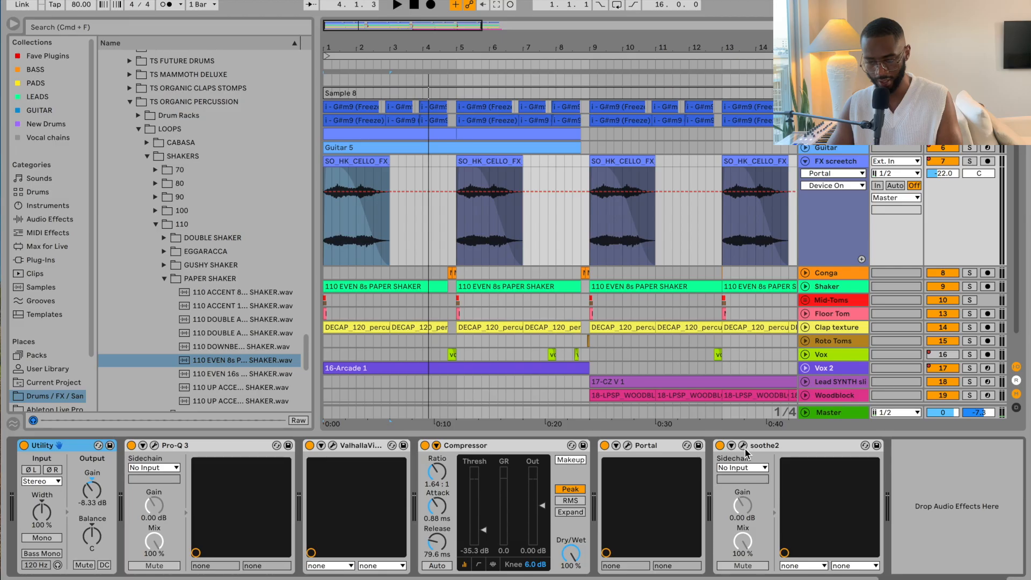
click(743, 446)
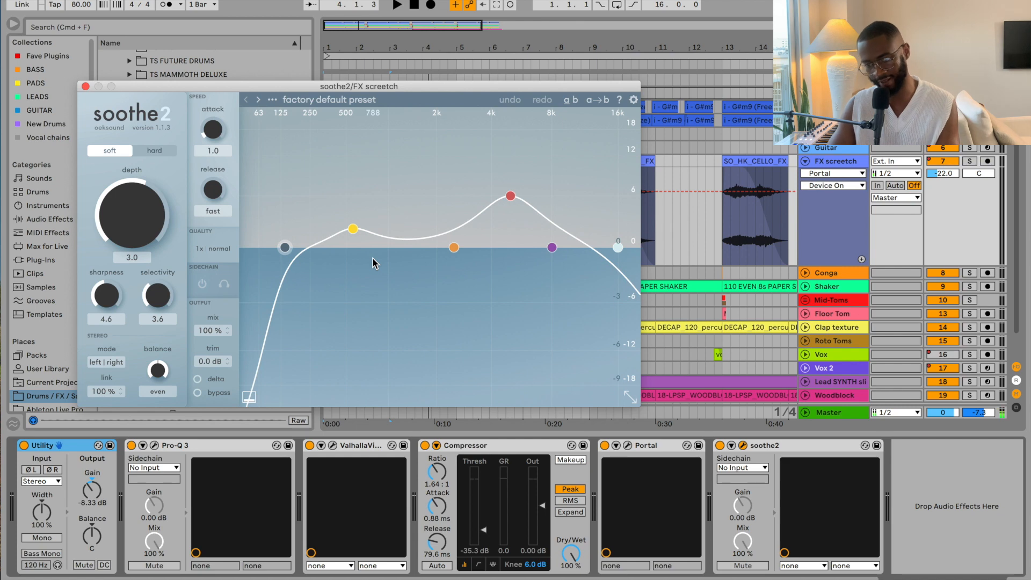
click(86, 87)
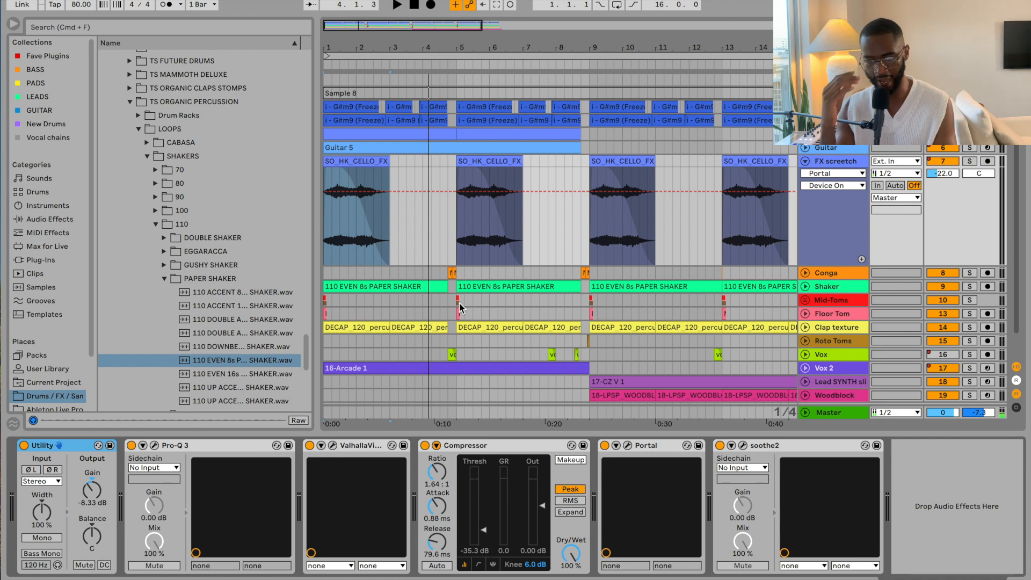
Step: Select the Conga track at beat 4.4, fold FX screetch and unfold Conga to show its clips
click(443, 272)
click(447, 273)
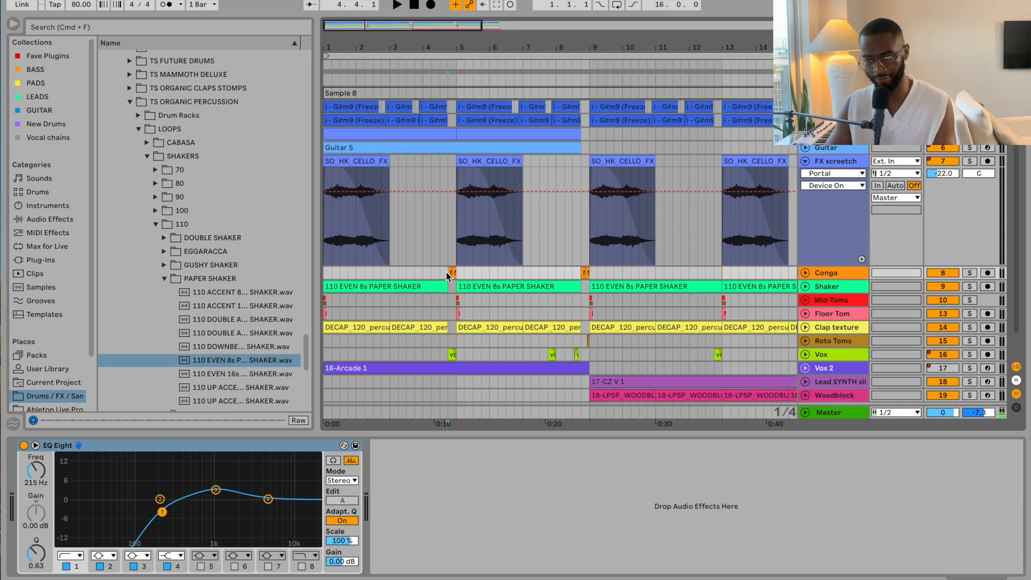
click(805, 161)
click(805, 225)
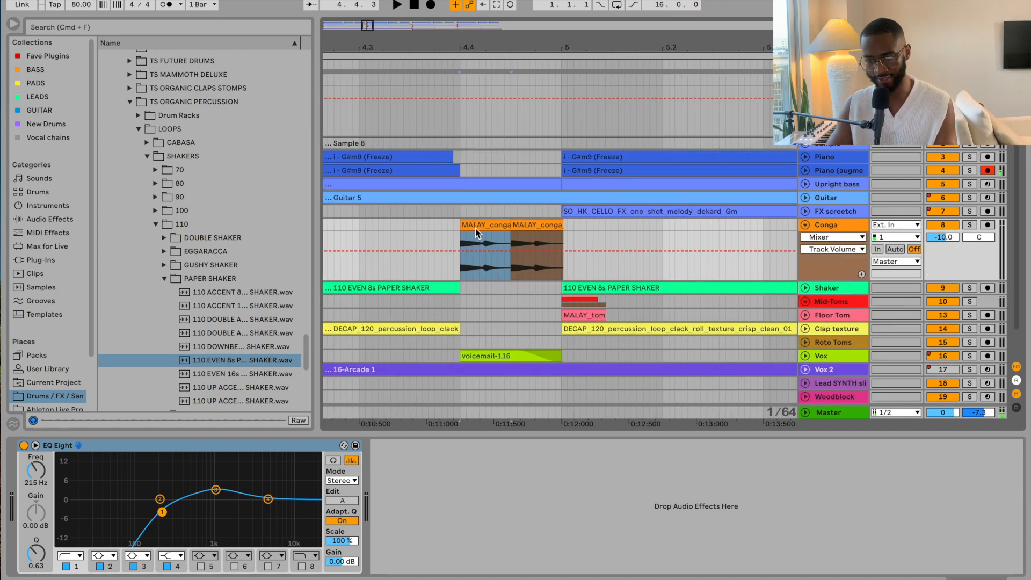
Step: Zoom in around bar 4.4, play the conga hits and trim the second conga one-shot clip
drag(476, 48, 476, 91)
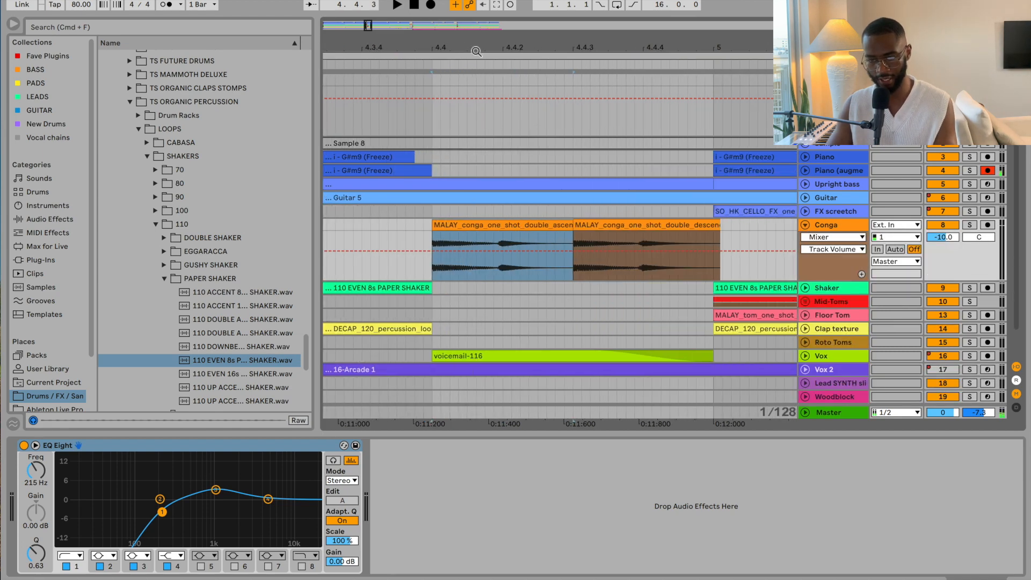
key(space)
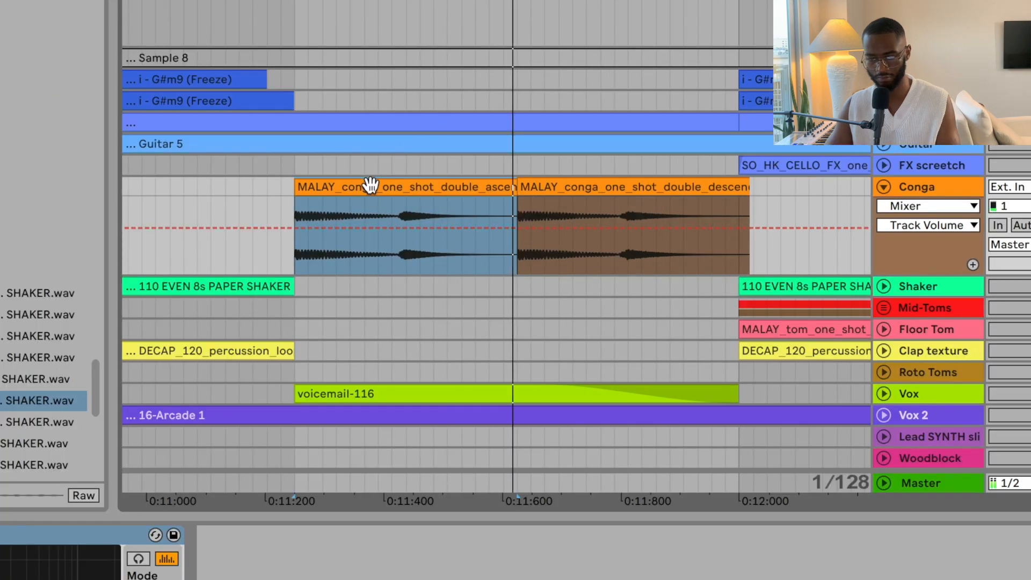
drag(480, 48, 413, 75)
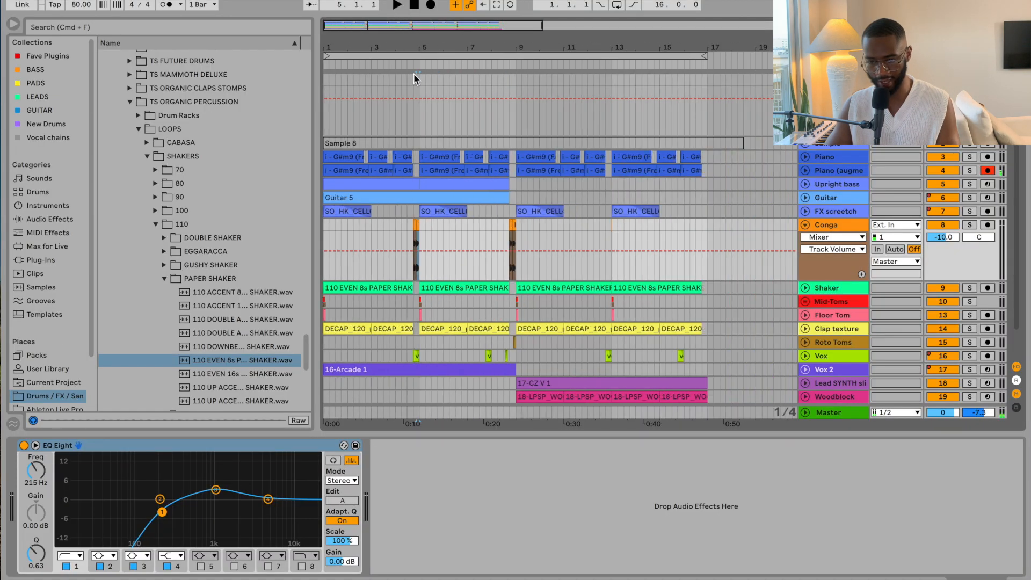
drag(519, 236, 412, 235)
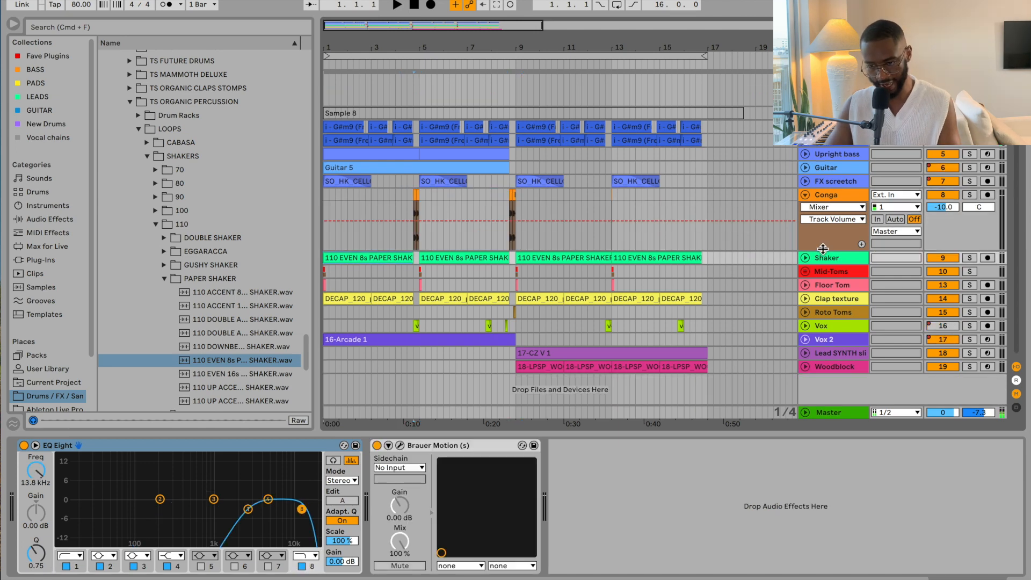
Step: Unfold the Shaker track, play from the start and open the Brauer Motion settings
click(806, 258)
key(space)
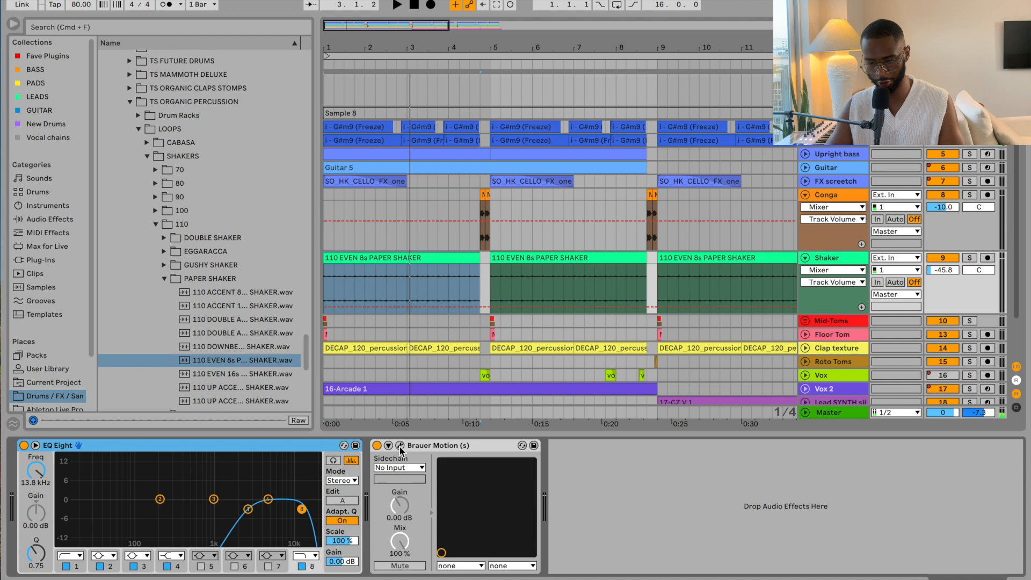
click(400, 446)
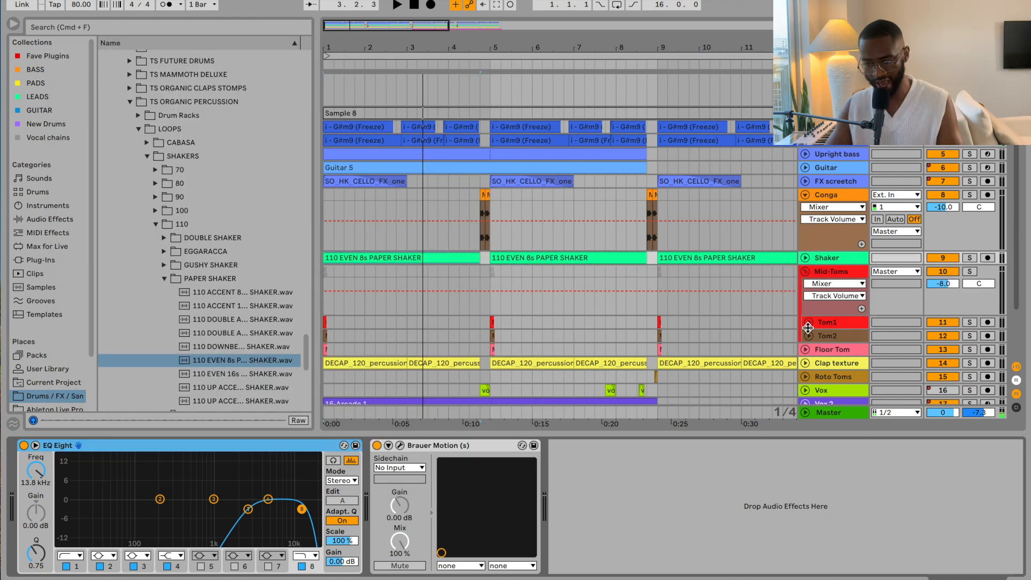
Step: Unfold Floor Tom, zoom onto the opening beats and select the first Floor Tom clip
scroll(808, 326, down, 2)
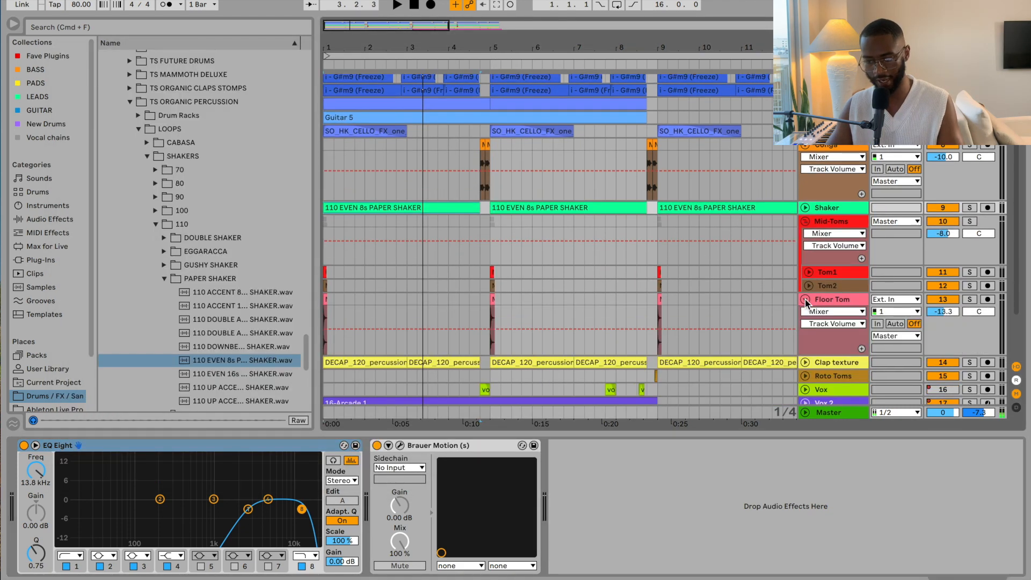
click(804, 298)
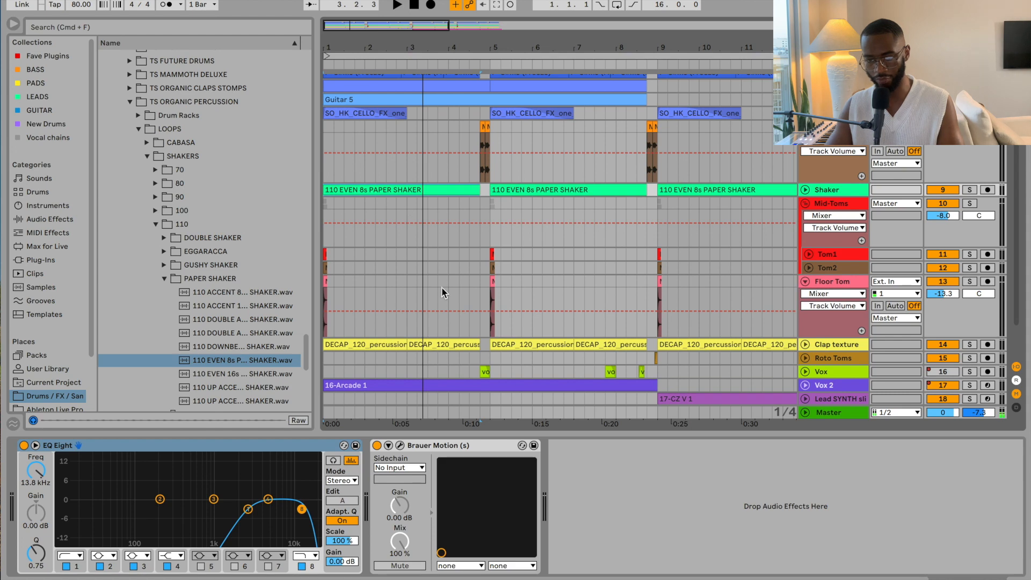
drag(433, 44, 379, 27)
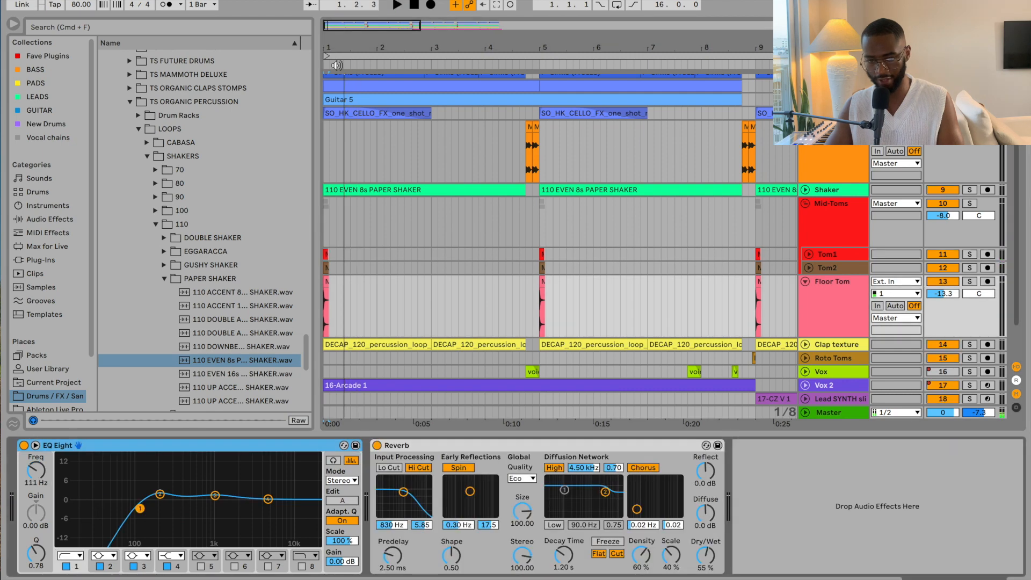
drag(343, 44, 313, 158)
click(383, 283)
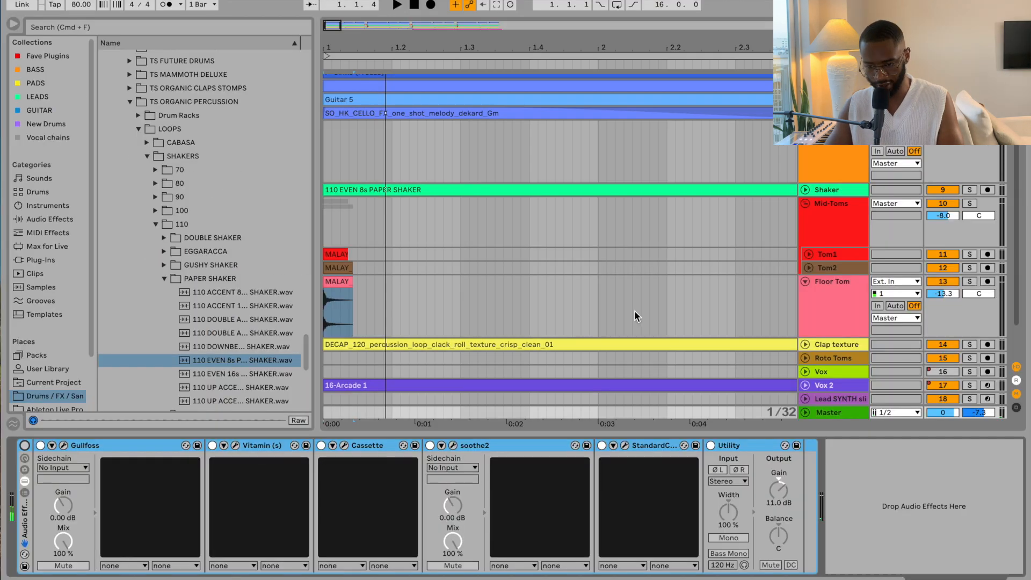
Step: Unfold and select the Clap texture track, then stop playback
click(805, 344)
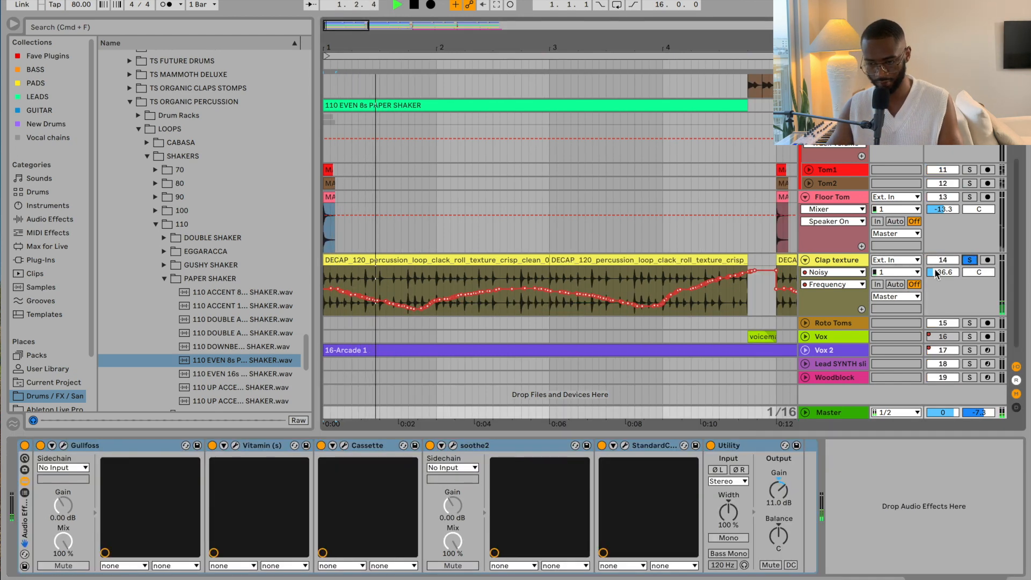
click(835, 261)
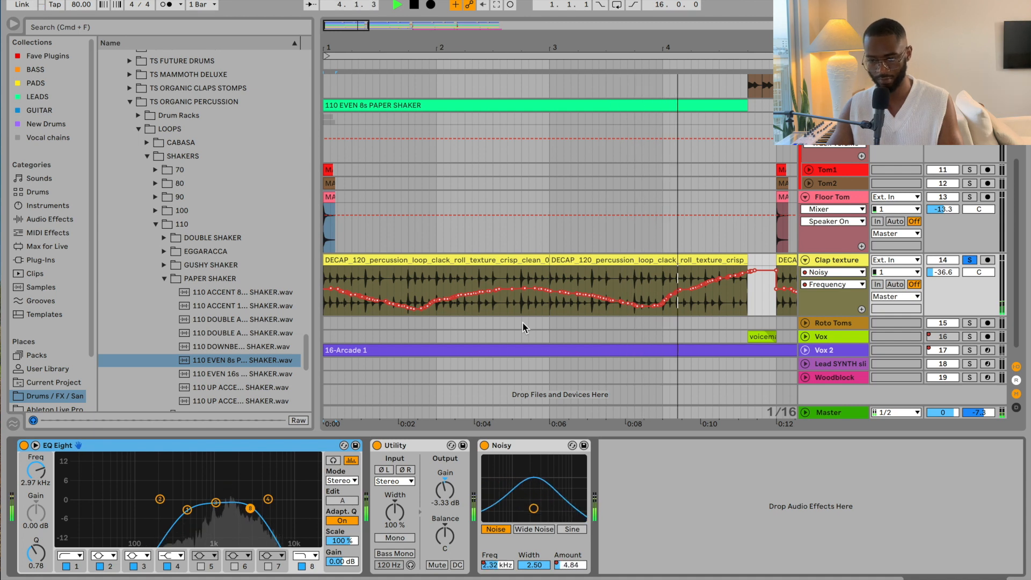
key(space)
Step: Show automation lanes for the Noisy Freq and Noisy Amount parameters
right_click(497, 565)
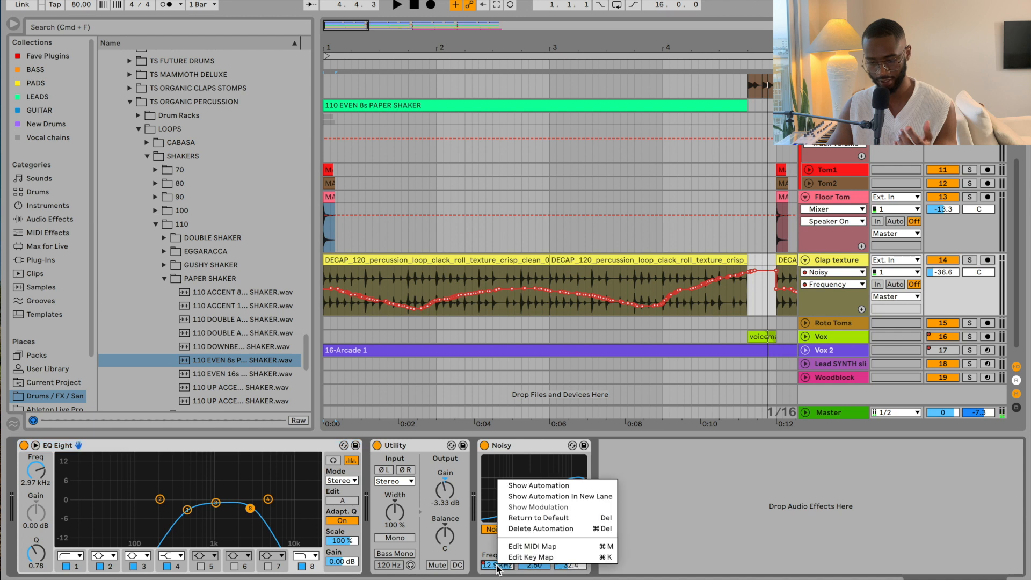
click(524, 486)
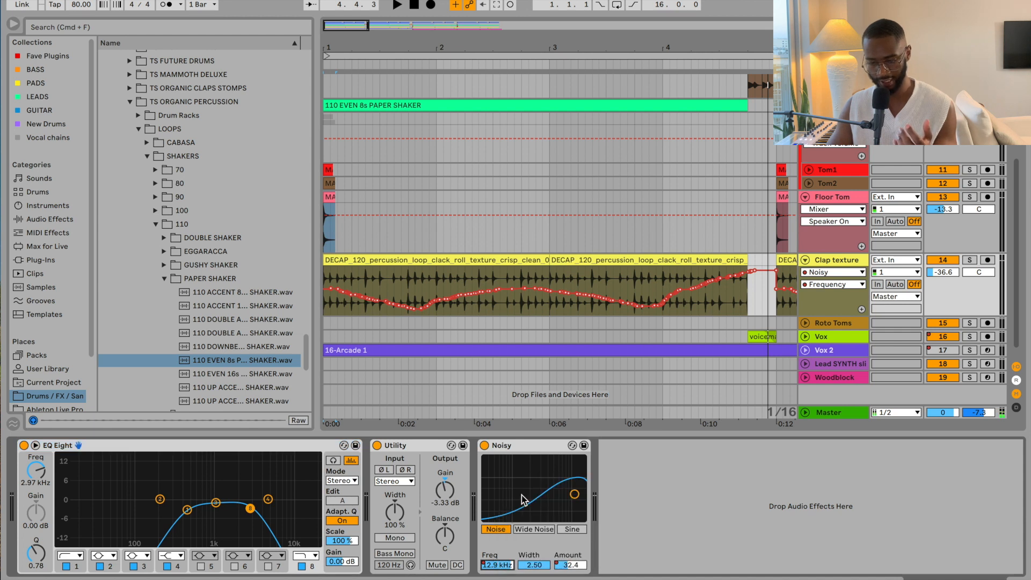
right_click(575, 566)
click(596, 486)
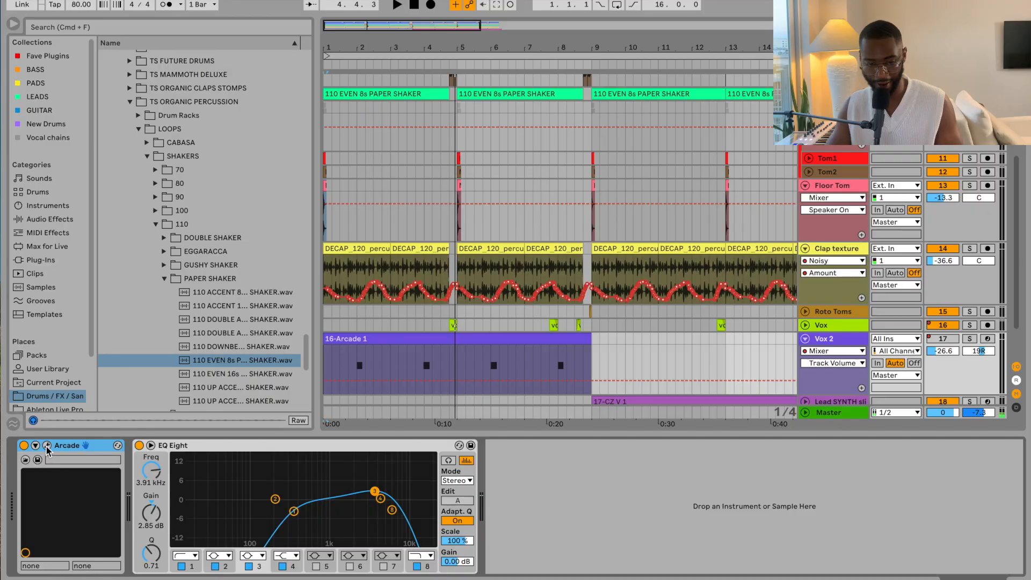
Step: Open the Arcade instrument window and zoom the arrangement in near bar 4.4
click(47, 445)
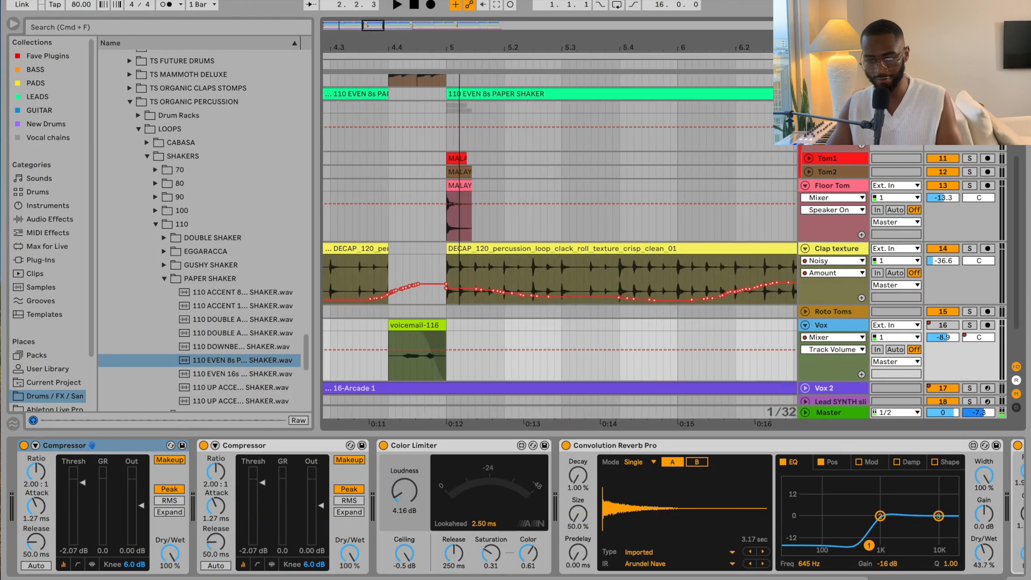
drag(460, 45, 460, 60)
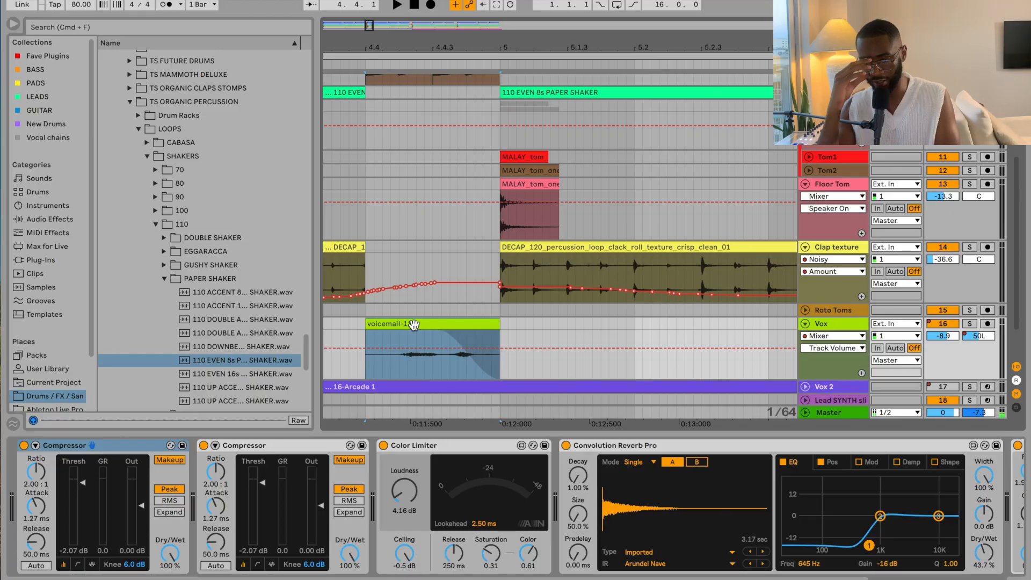
Step: Play the vocal, zoom the arrangement out and raise the Vox Color Limiter loudness
key(space)
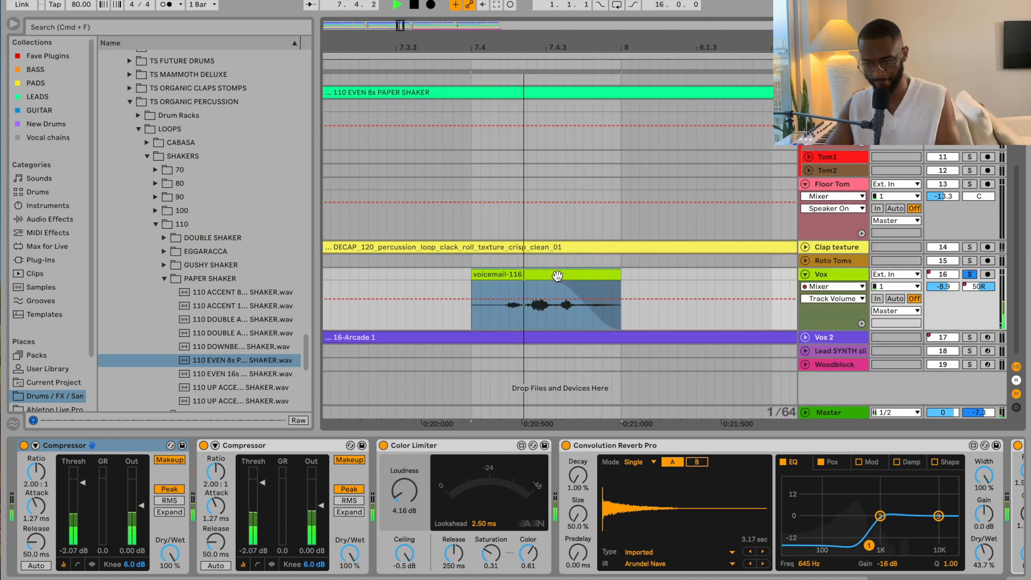
drag(474, 49, 471, 49)
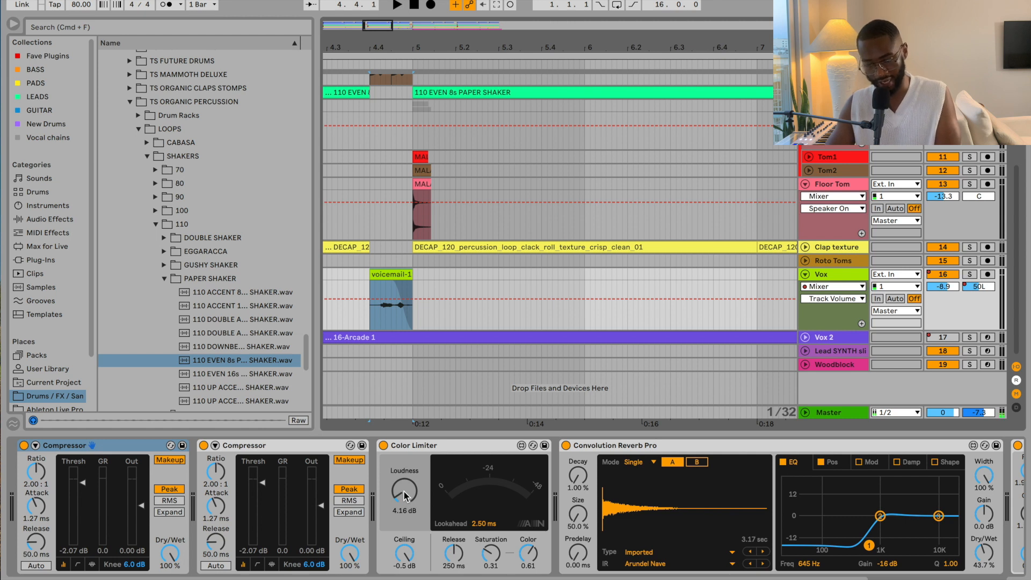
mouse_move(404, 491)
mouse_down()
mouse_move(403, 449)
mouse_move(404, 491)
mouse_up()
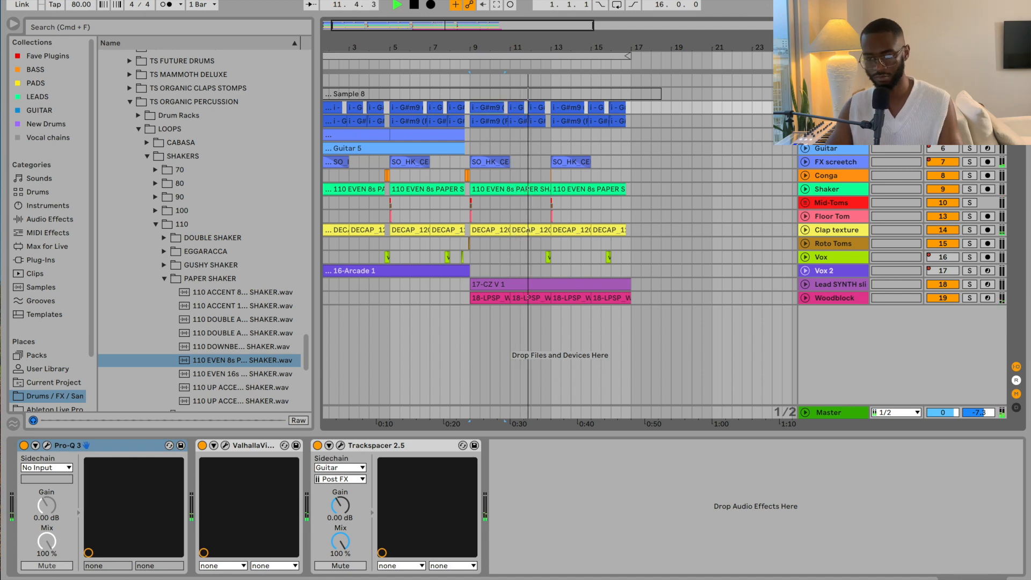
Step: Unfold the Lead SYNTH track and zoom in around bar 9 until bars 8–15 fill the view
click(804, 284)
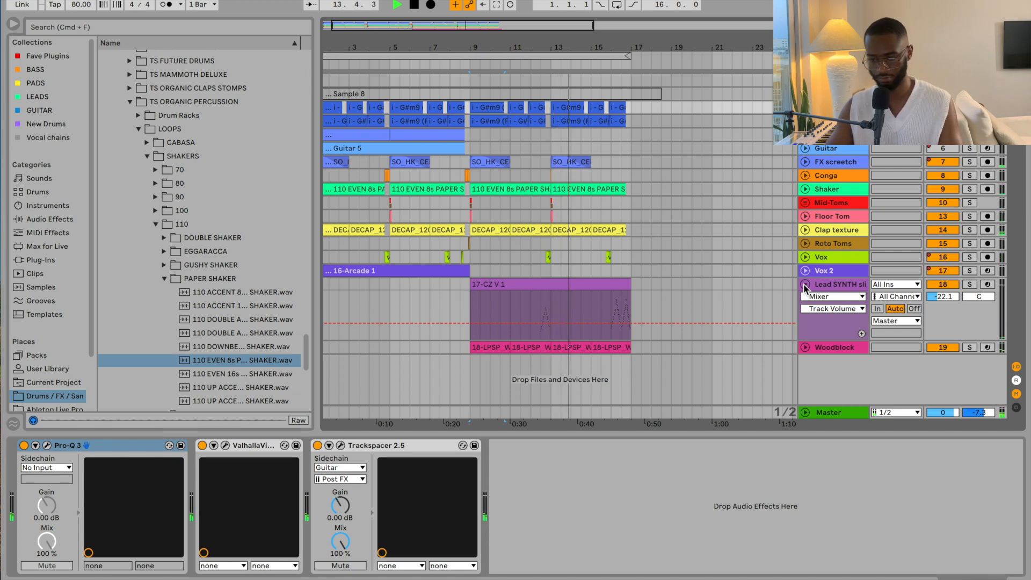
drag(619, 48, 619, 101)
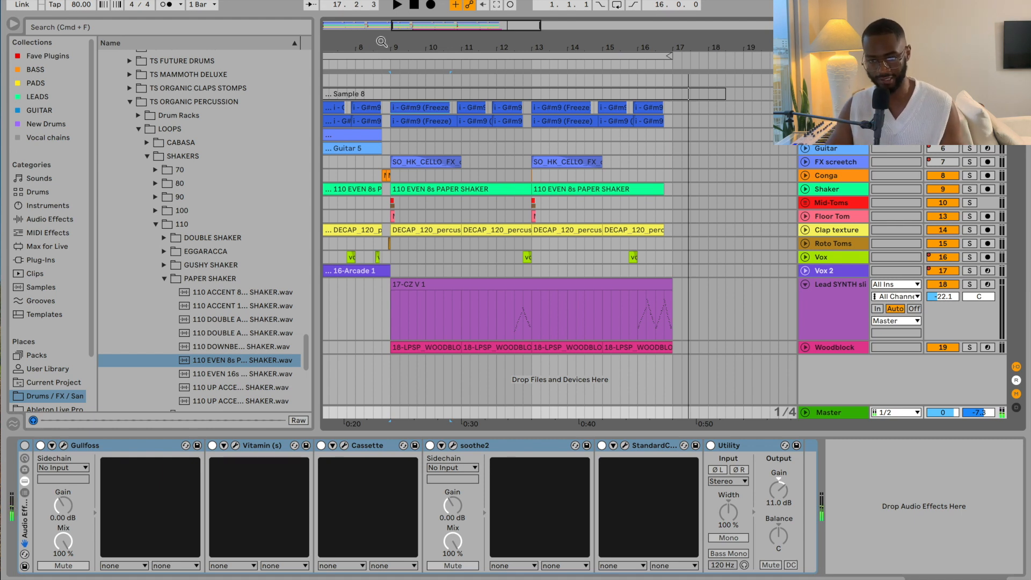
scroll(379, 41, up, 5)
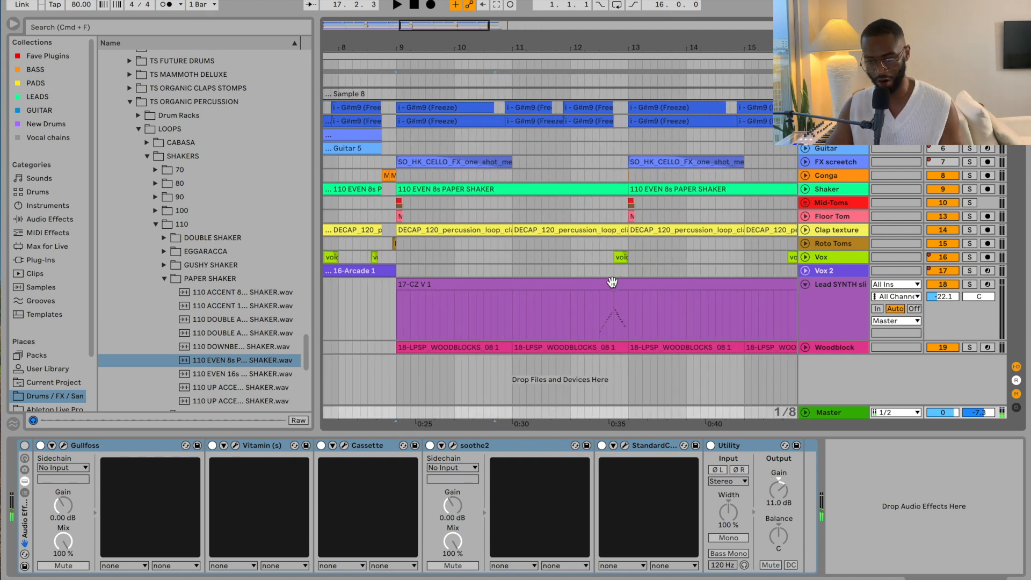
Step: Select Lead SYNTH, unfold Woodblock, and view the CZ V synth window's Effects settings
click(603, 318)
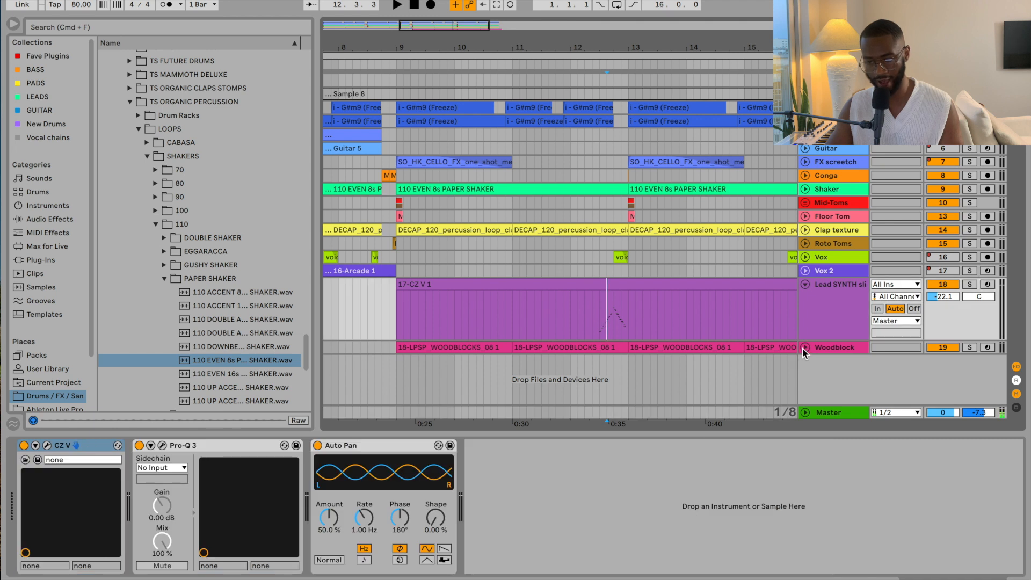
click(805, 349)
click(593, 319)
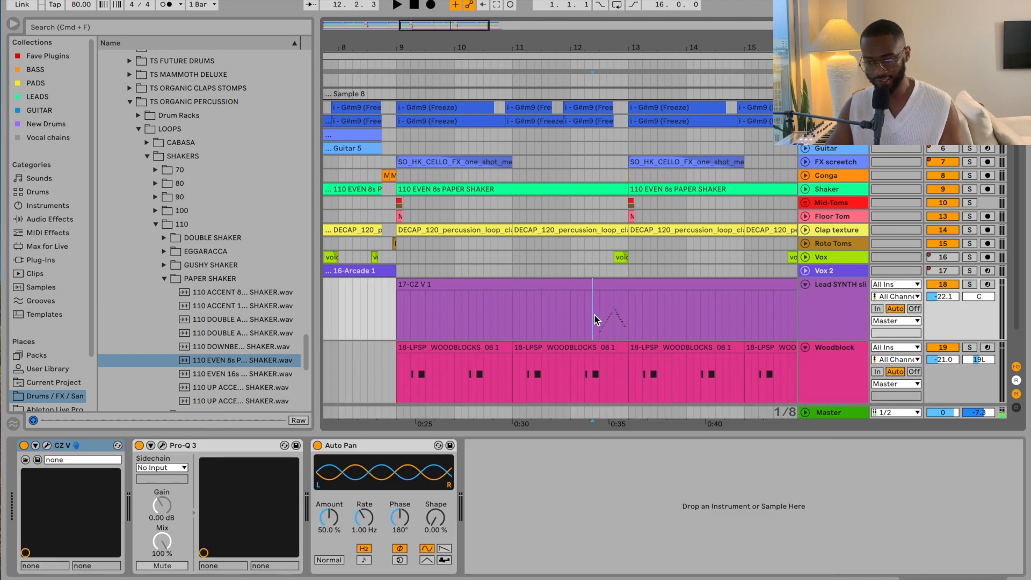
click(47, 446)
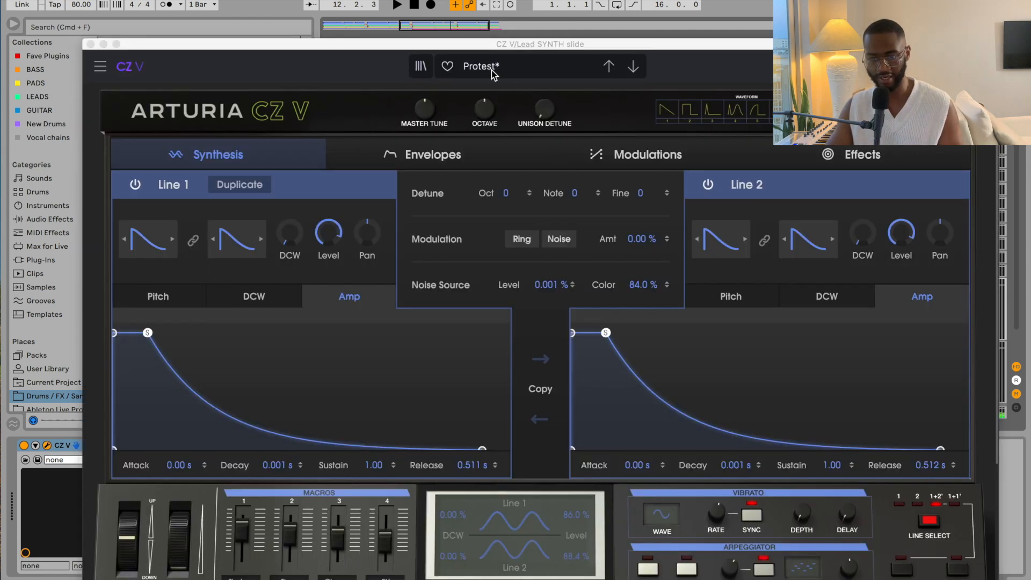
drag(436, 48, 407, 0)
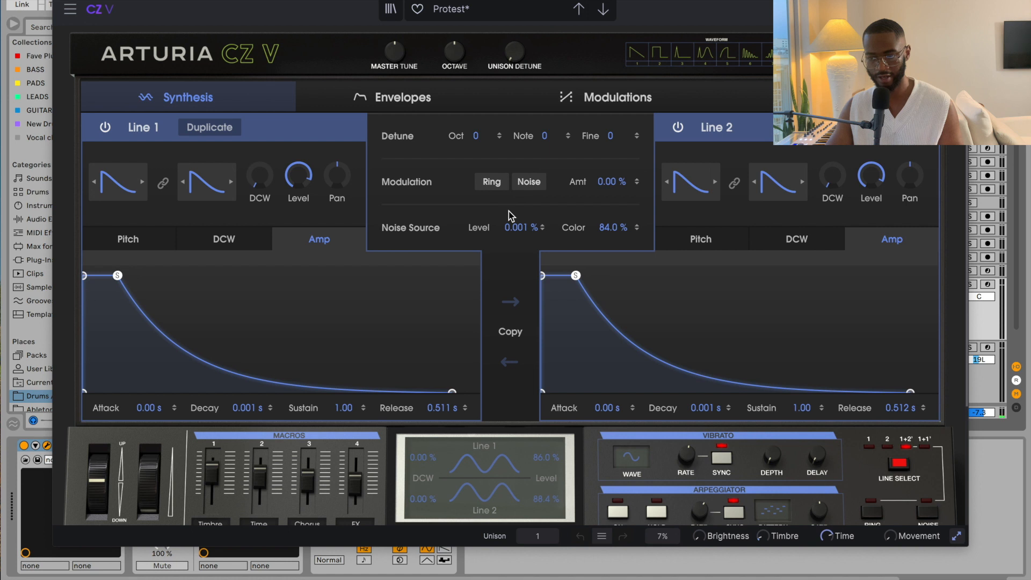
click(752, 97)
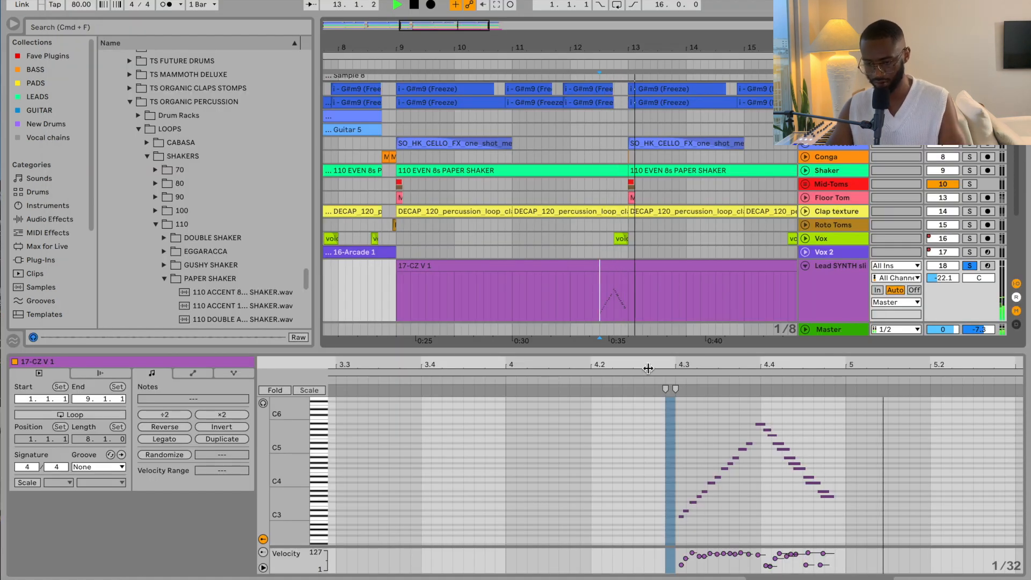
Step: Zoom the lead clip's note editor out to show bars 3–8 of the melody
drag(644, 362, 600, 340)
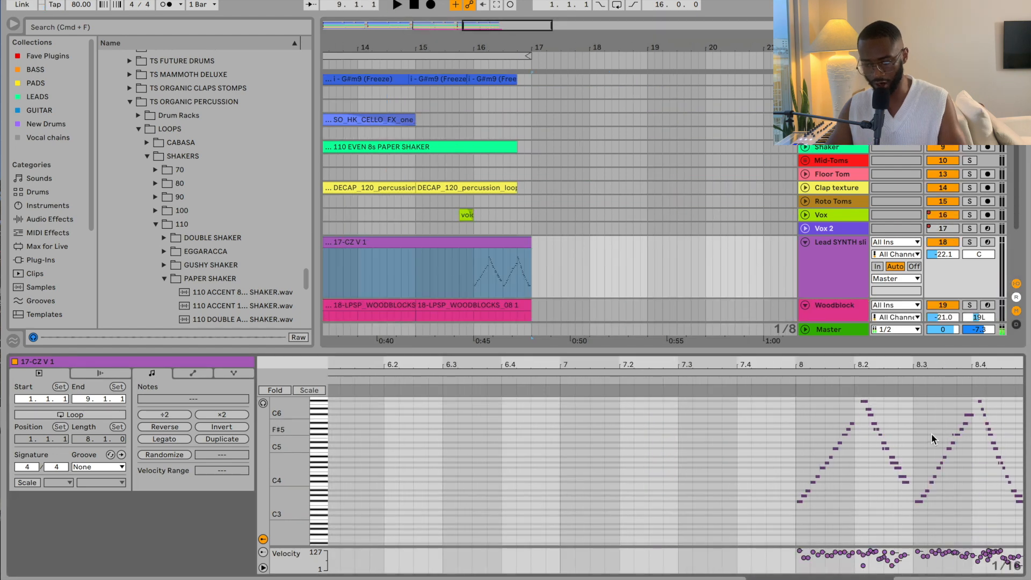
click(886, 366)
drag(885, 365, 955, 345)
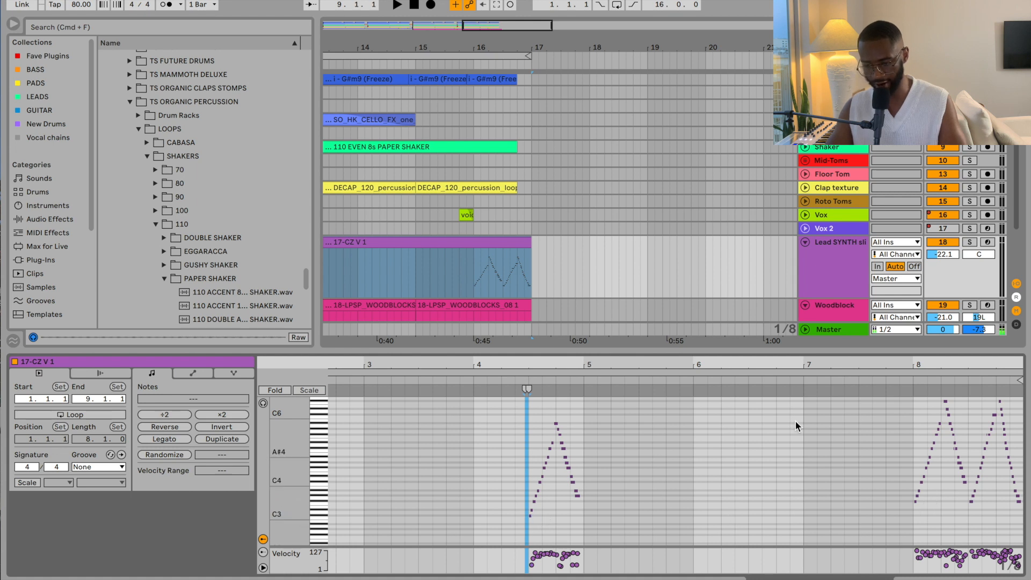
Step: Play from bar 16, zoom the arrangement out and open the bar-9 Woodblock clip's notes
click(909, 390)
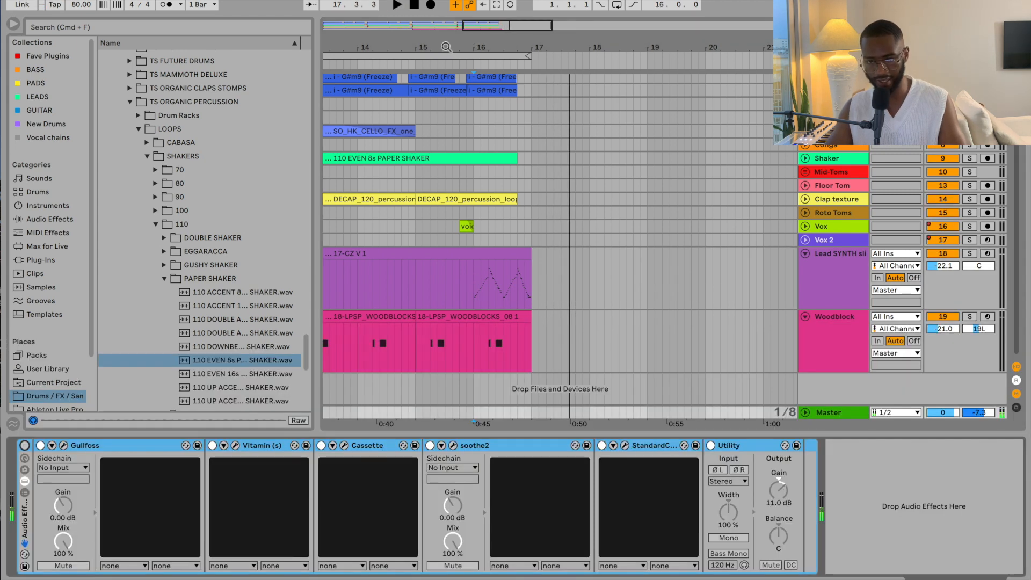
drag(446, 47, 444, 7)
double_click(378, 317)
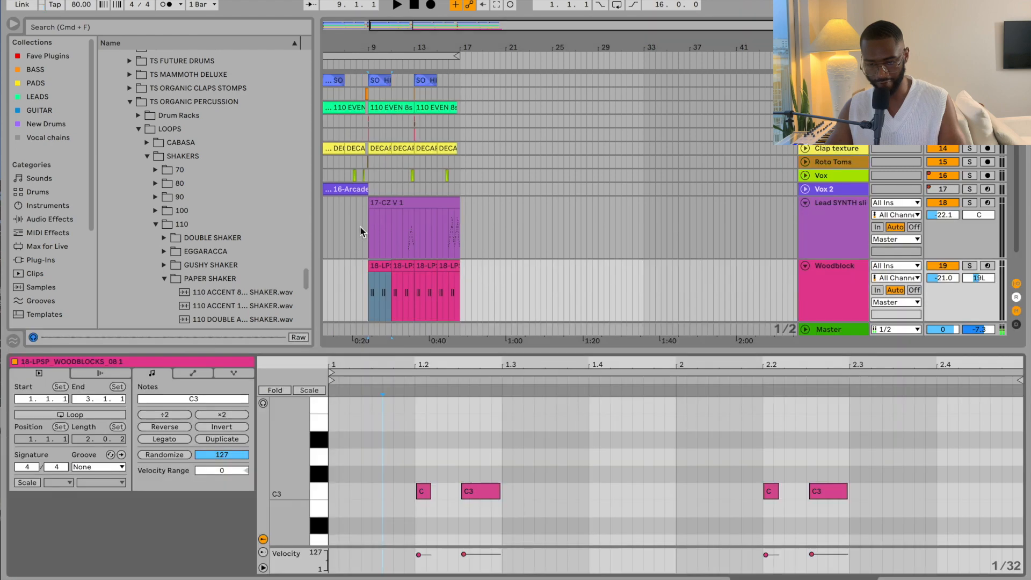
Step: Zoom the arrangement back in slightly
drag(350, 47, 350, 52)
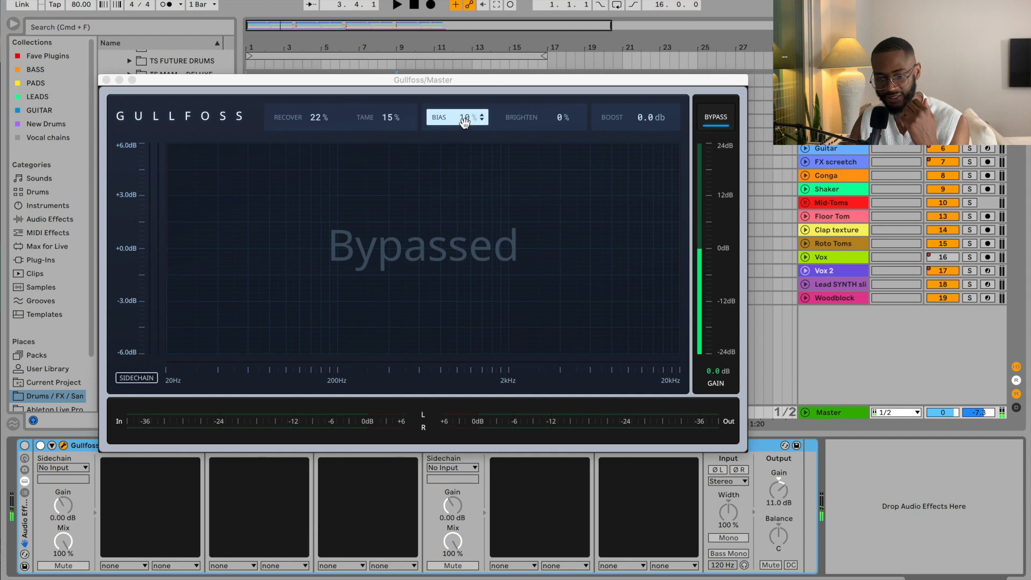
Step: Close Gullfoss, review Vitamin, Cassette, soothe2 and StandardCLIP in turn, then close StandardCLIP
click(105, 80)
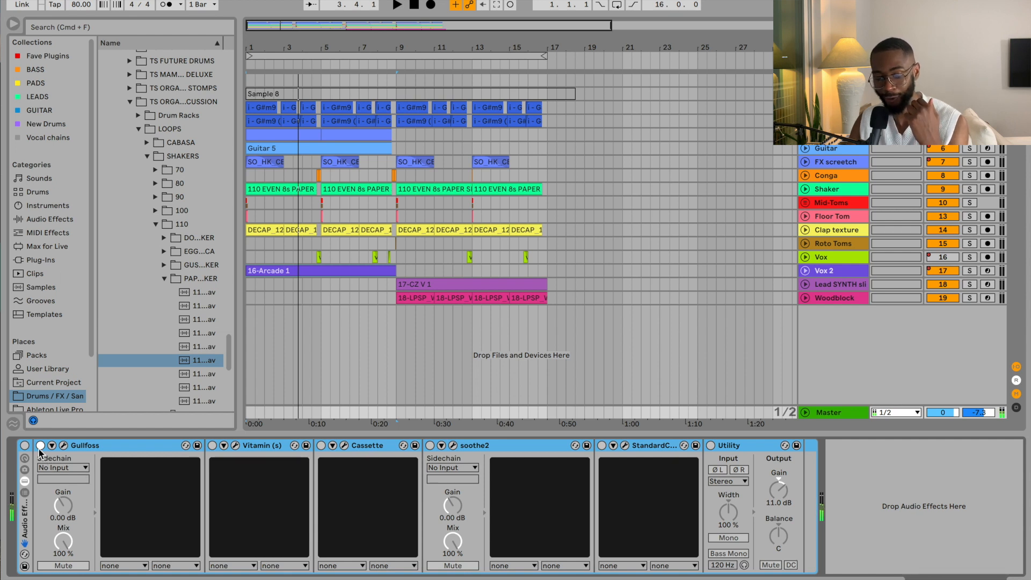
click(236, 445)
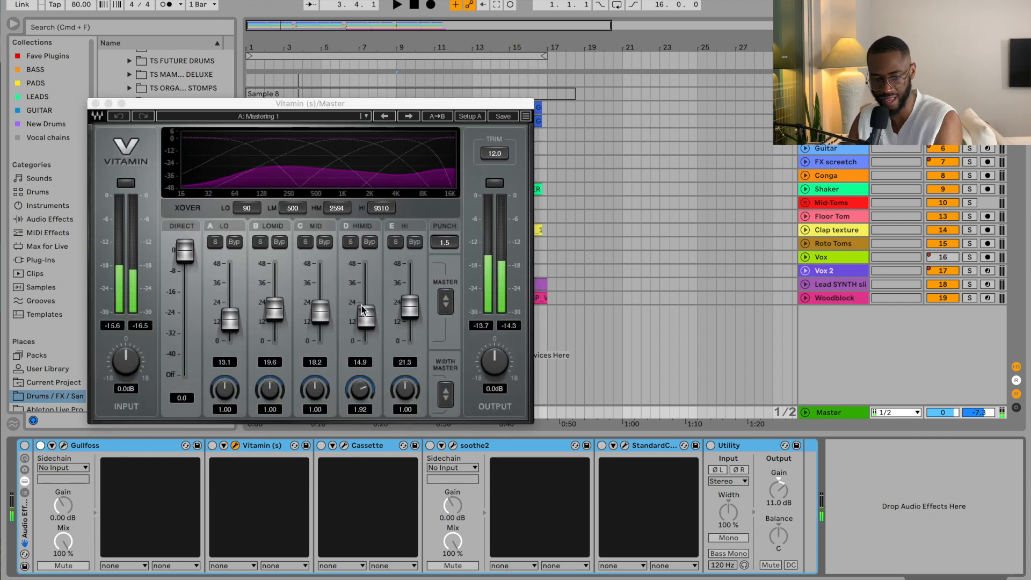
click(344, 446)
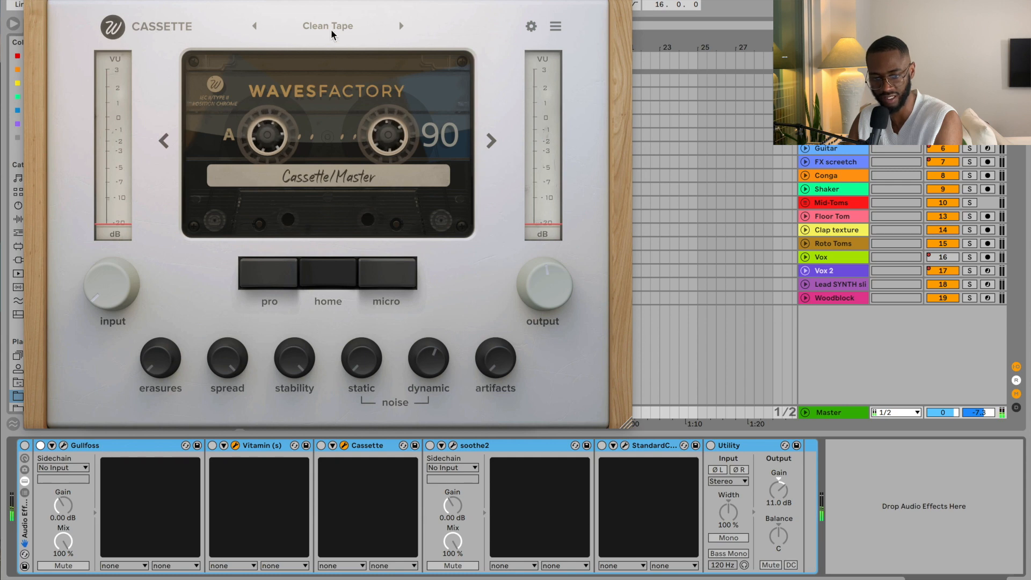
click(454, 446)
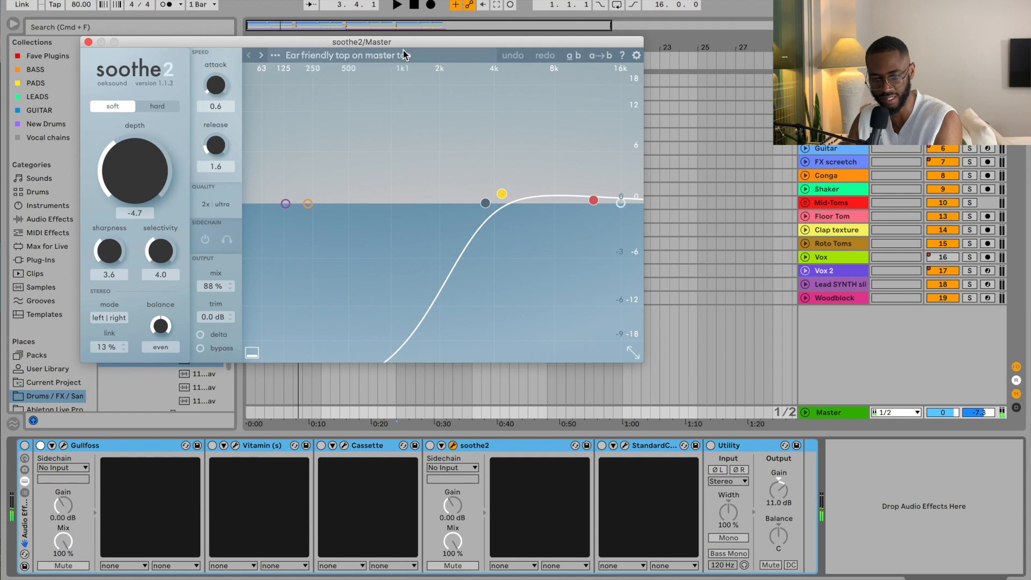
click(625, 446)
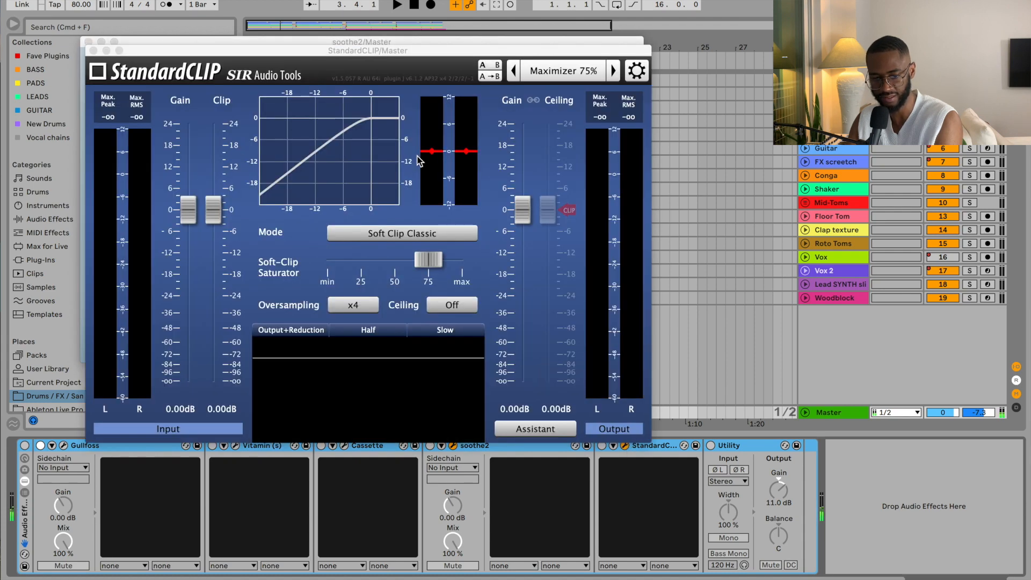
click(93, 51)
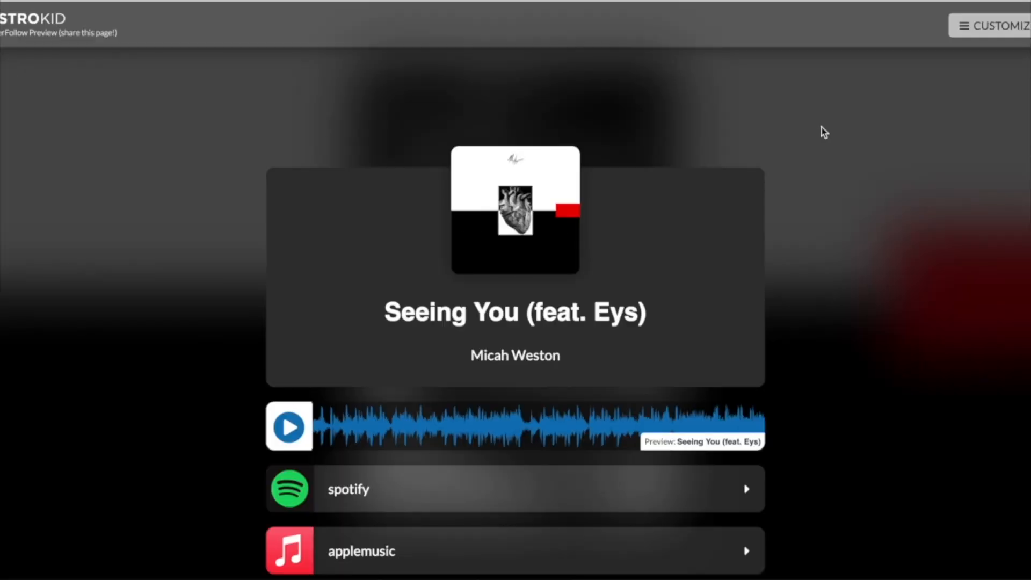
Step: Open the HyperFollow editor for the Seeing You (feat. Eys) page from its CUSTOMIZE sidebar
scroll(824, 132, down, 5)
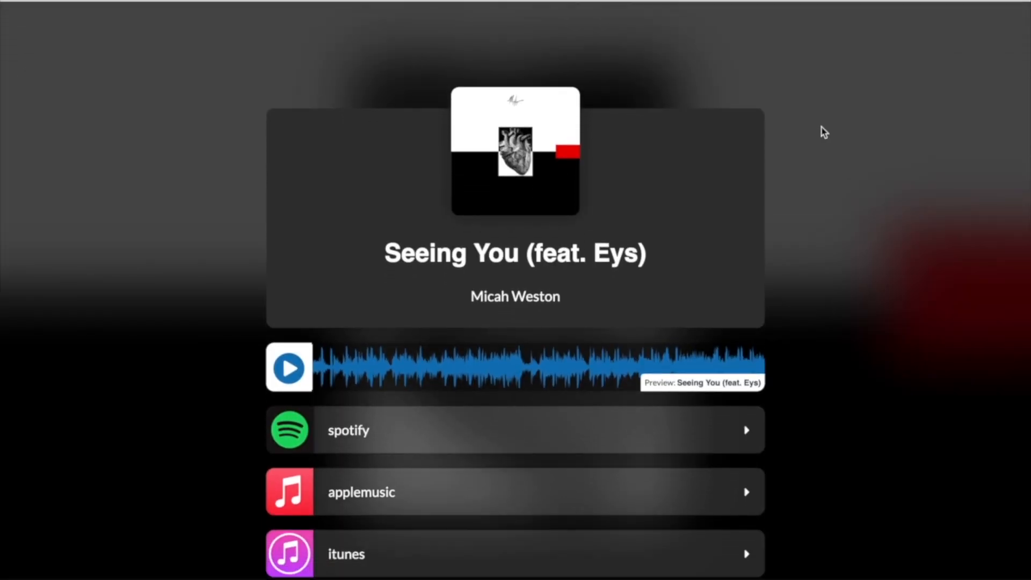
scroll(825, 132, down, 4)
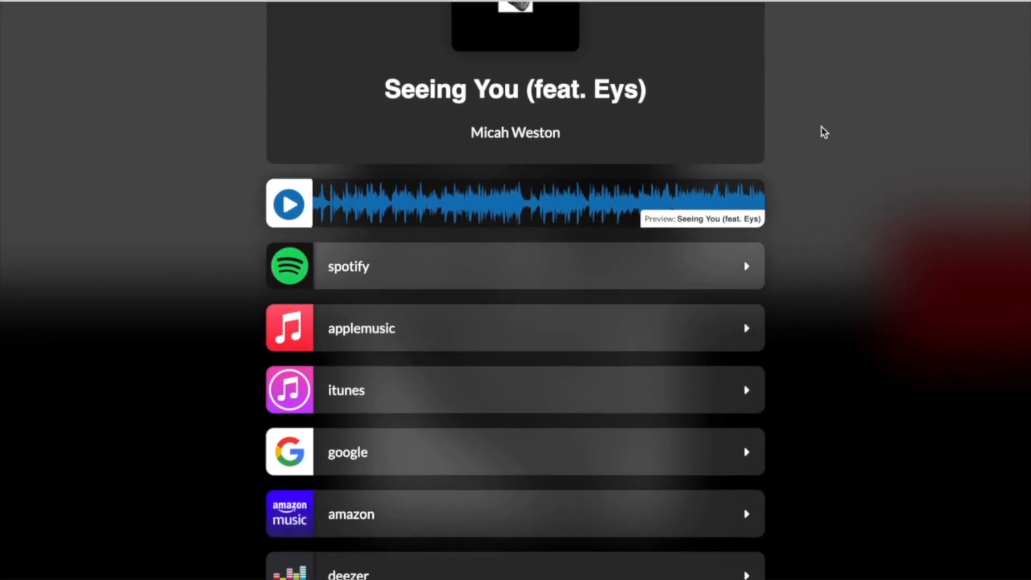
scroll(824, 132, down, 3)
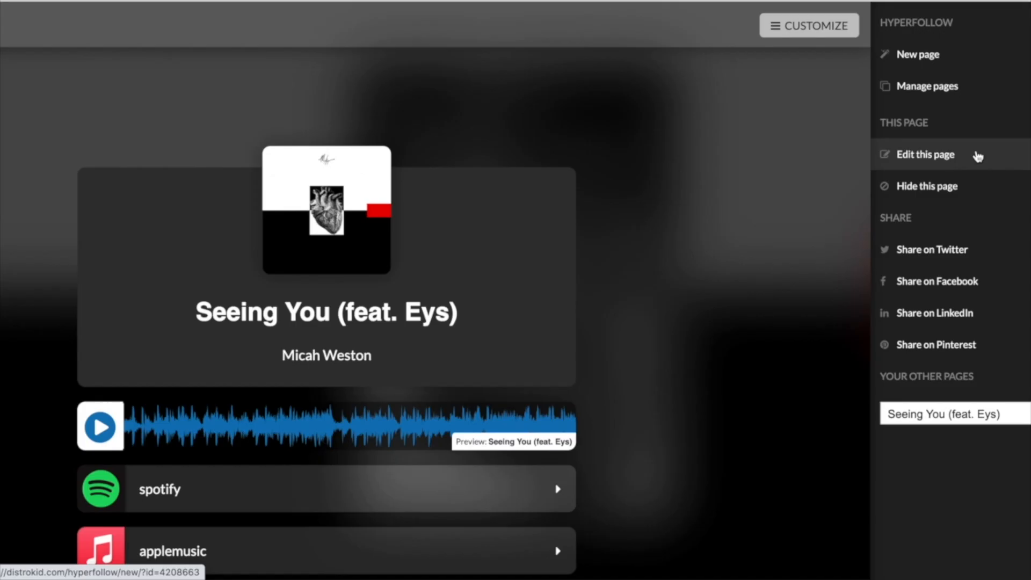
click(977, 156)
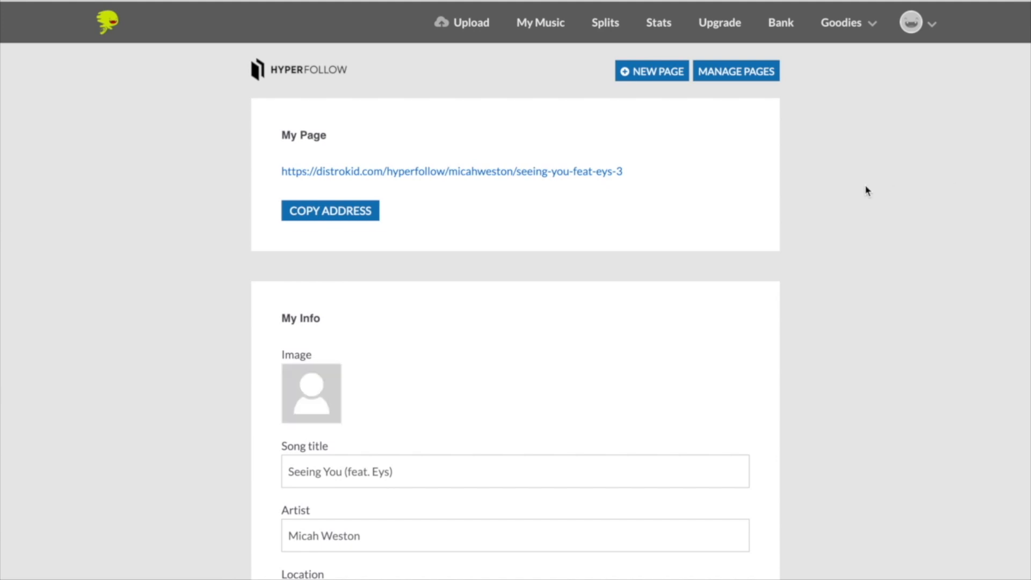
Step: Review settings down to the SeeingYouMastered1.wav Embedded Audio Player and enter a person's name
scroll(845, 189, down, 4)
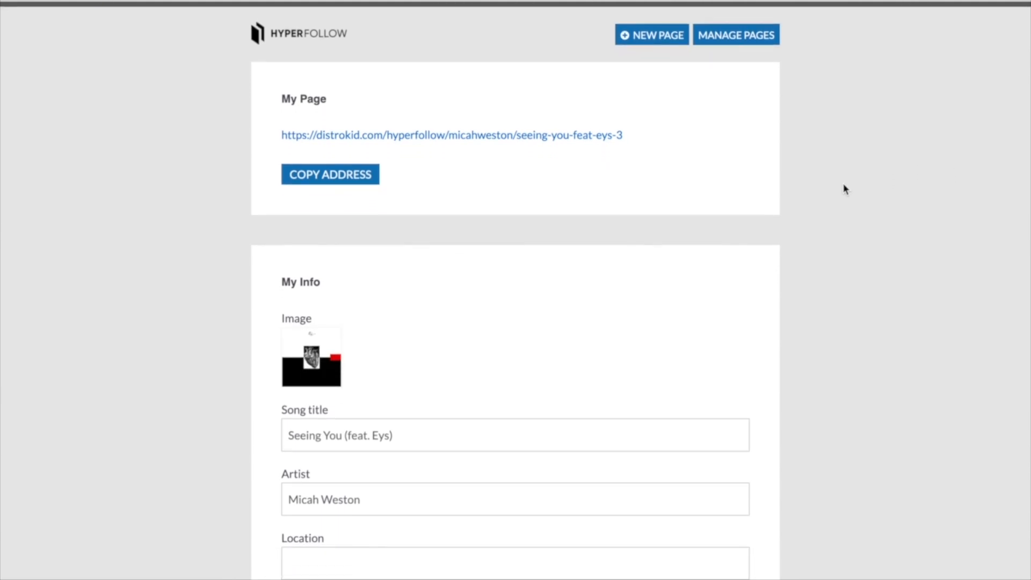
scroll(846, 189, down, 6)
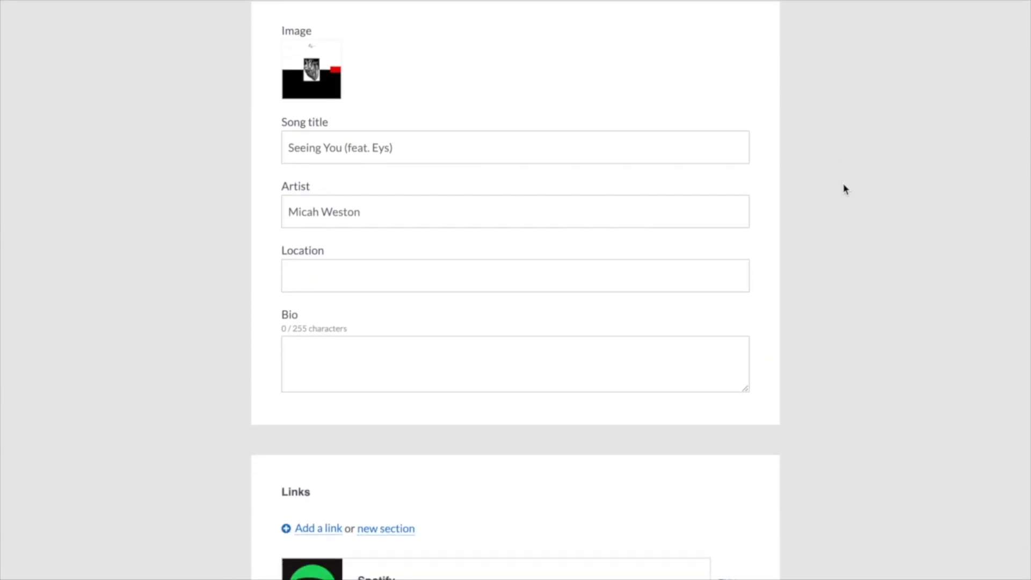
scroll(844, 189, down, 10)
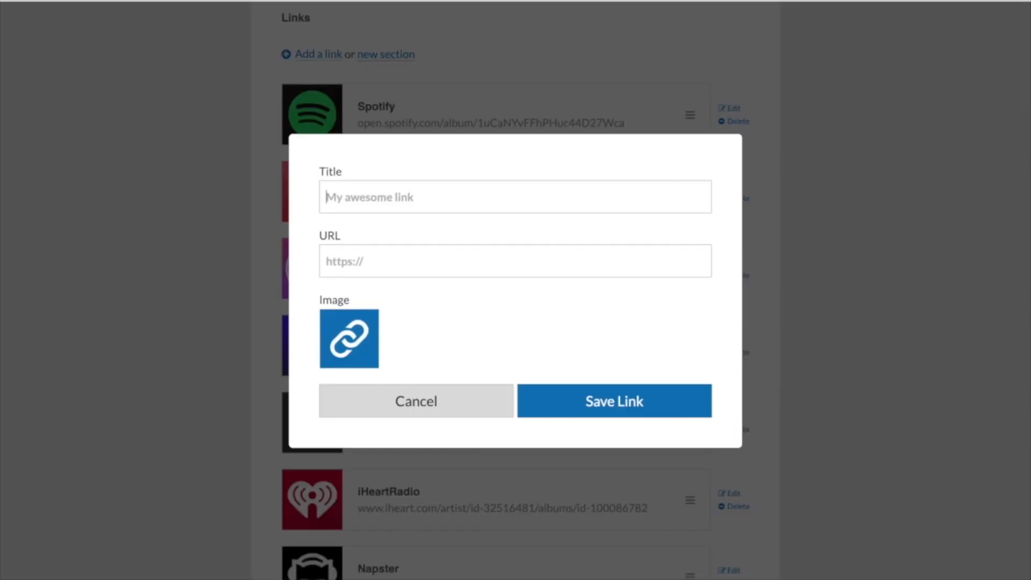
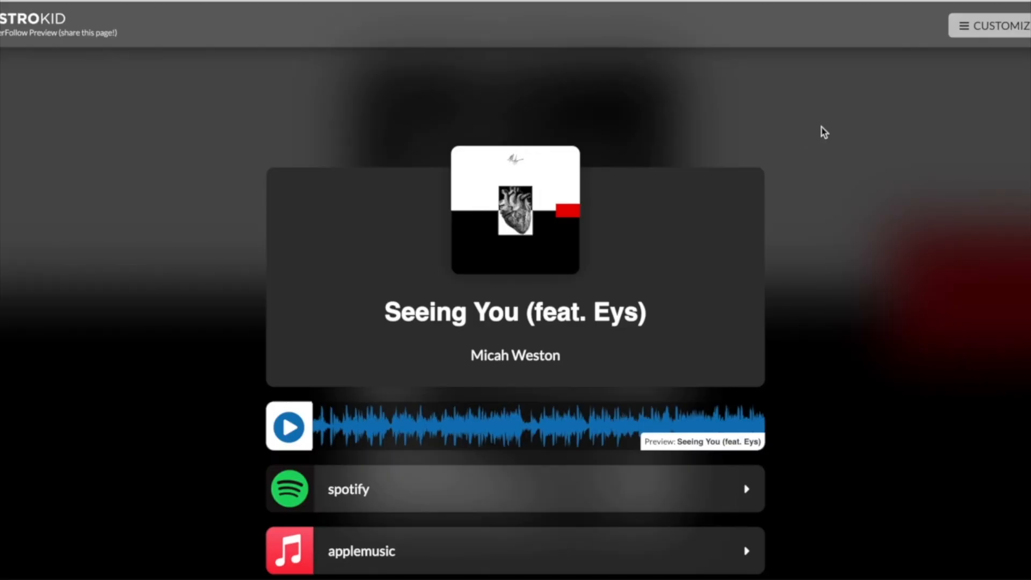
Step: Scroll through the preview page's eight streaming links, from Spotify to Napster
scroll(824, 132, down, 5)
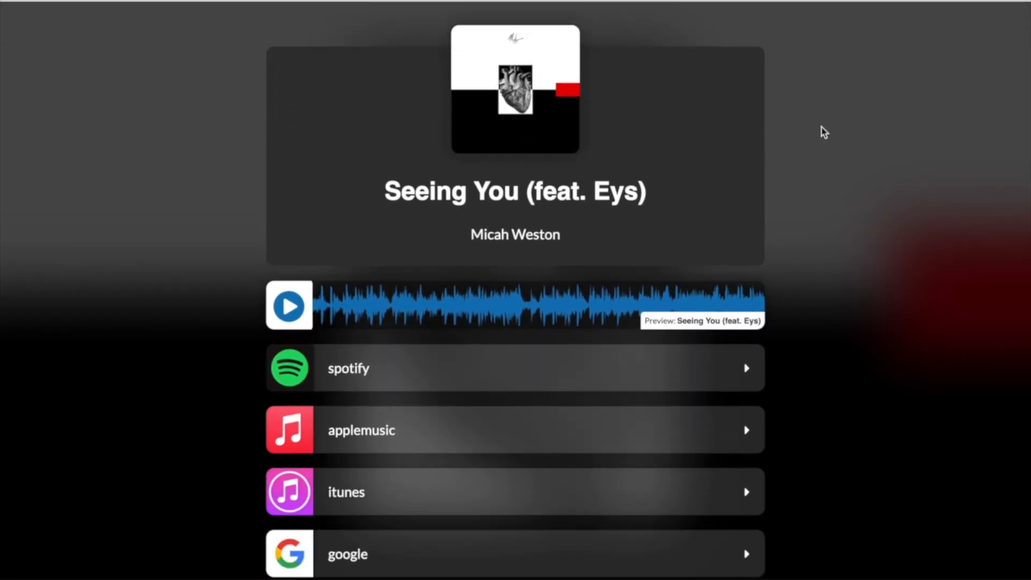
scroll(825, 132, down, 5)
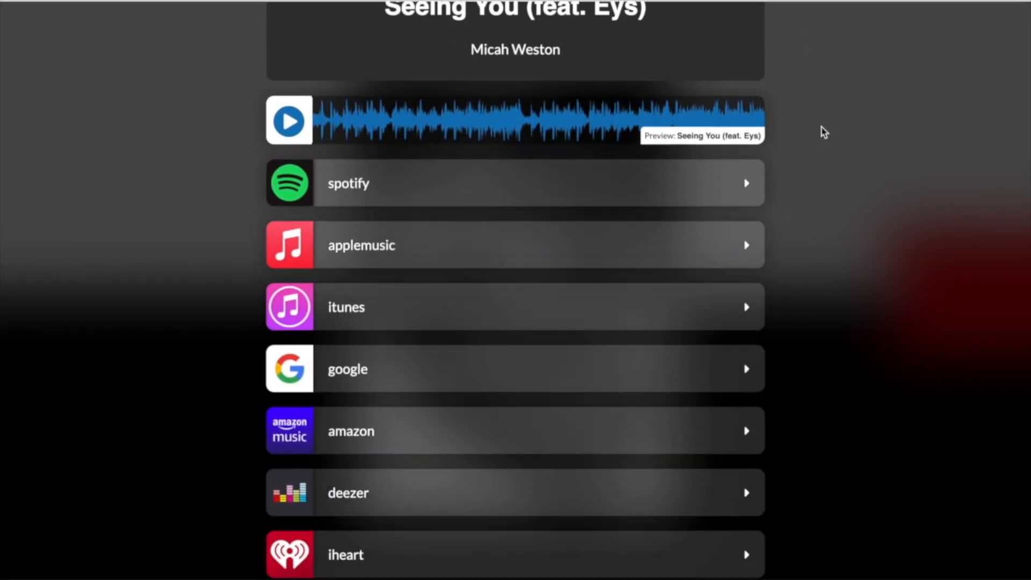
scroll(824, 132, down, 4)
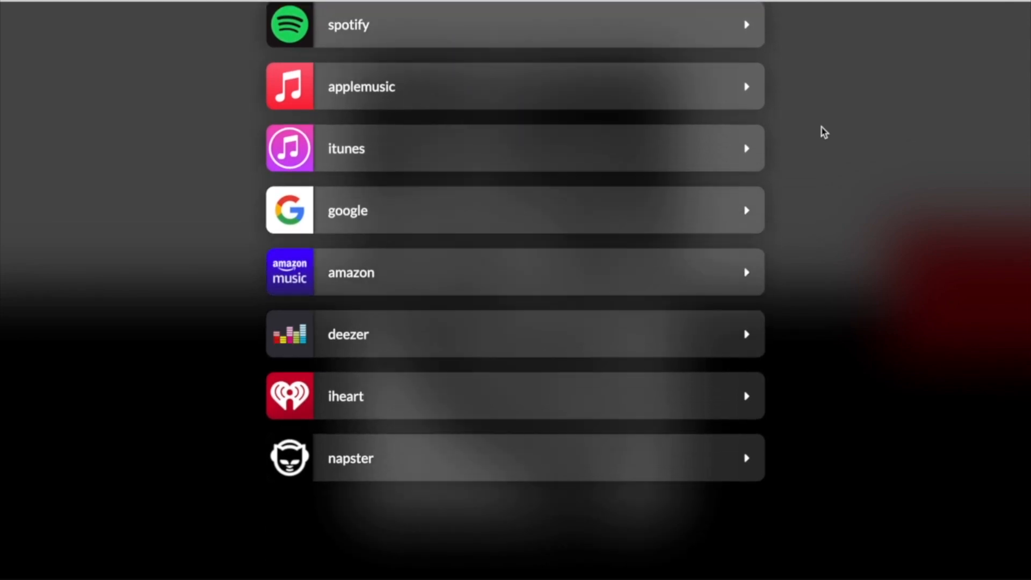